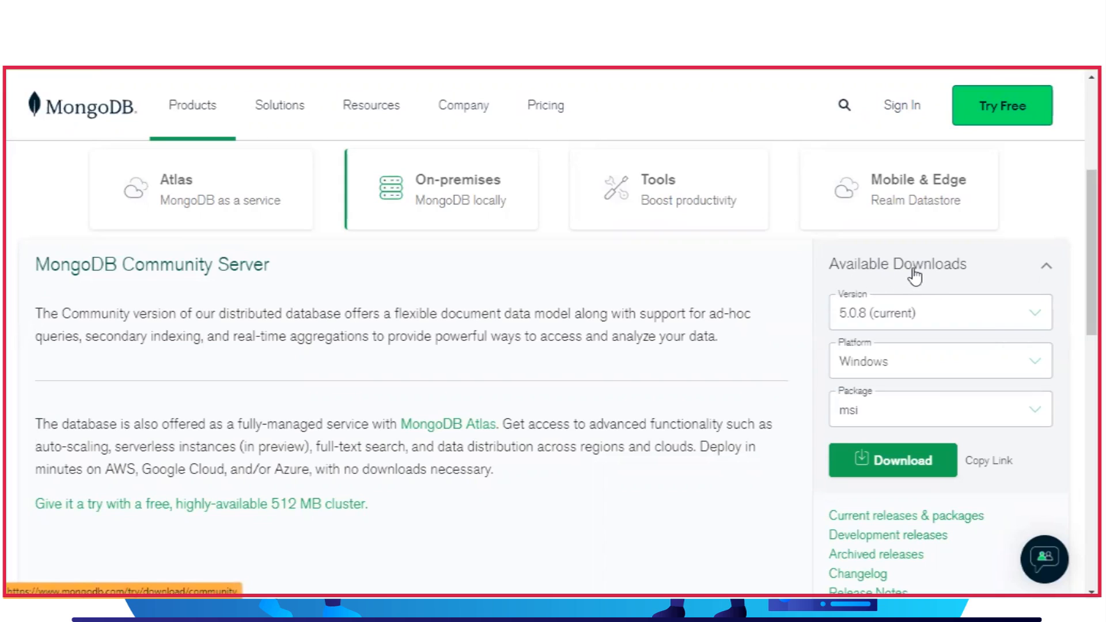
# Set the MongoDB Community Server download version to 3.0.15.
pyautogui.click(1037, 321)
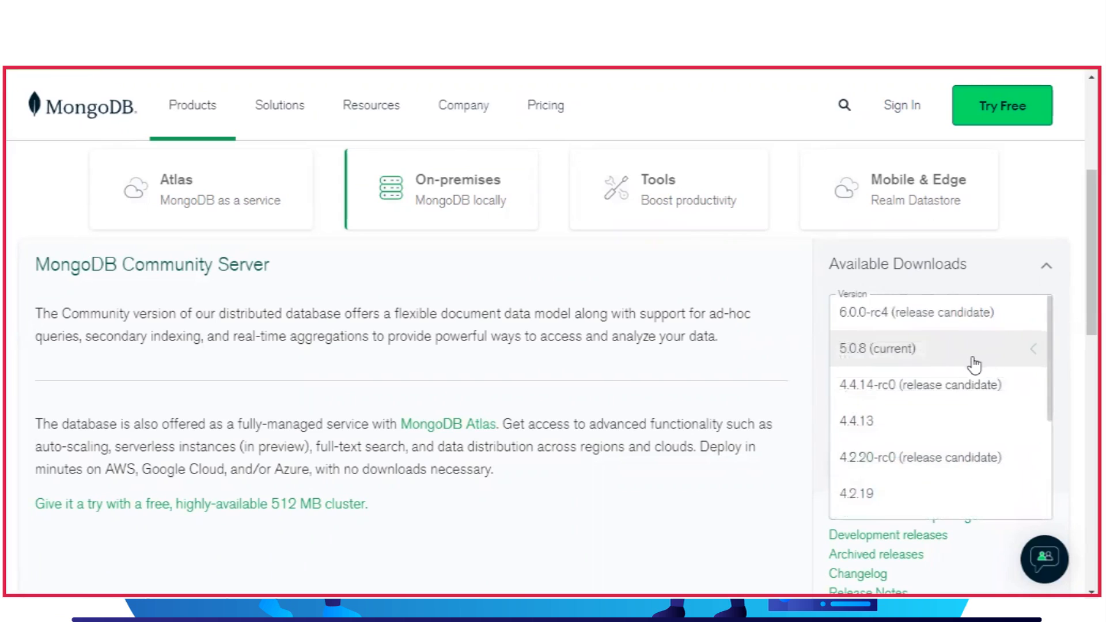
pyautogui.scroll(-8, 976, 366)
pyautogui.scroll(4, 974, 374)
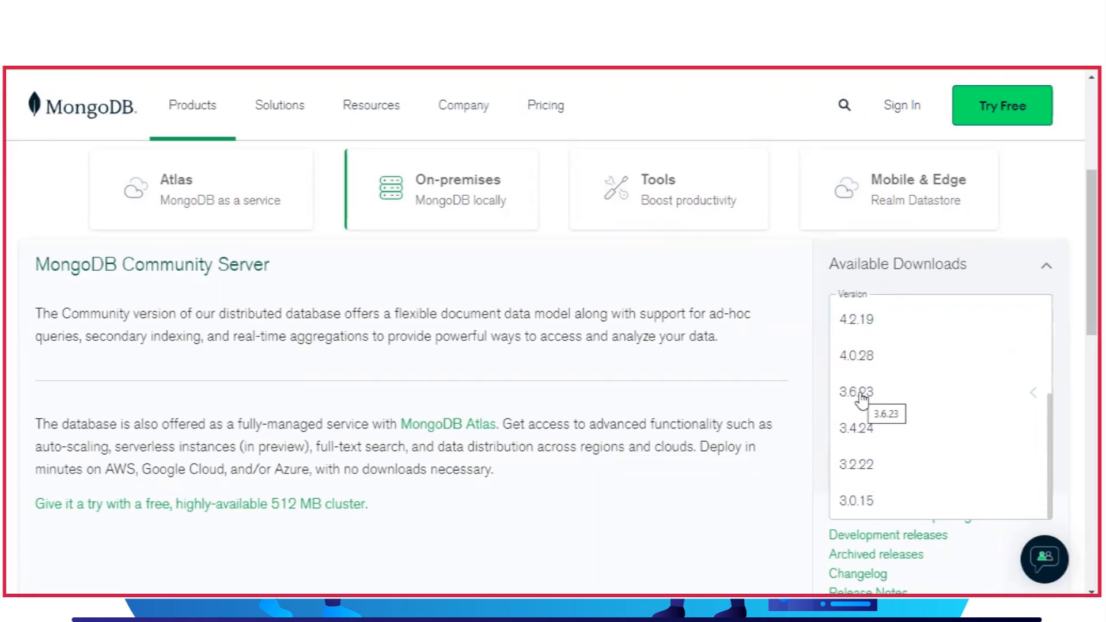
pyautogui.scroll(3, 902, 406)
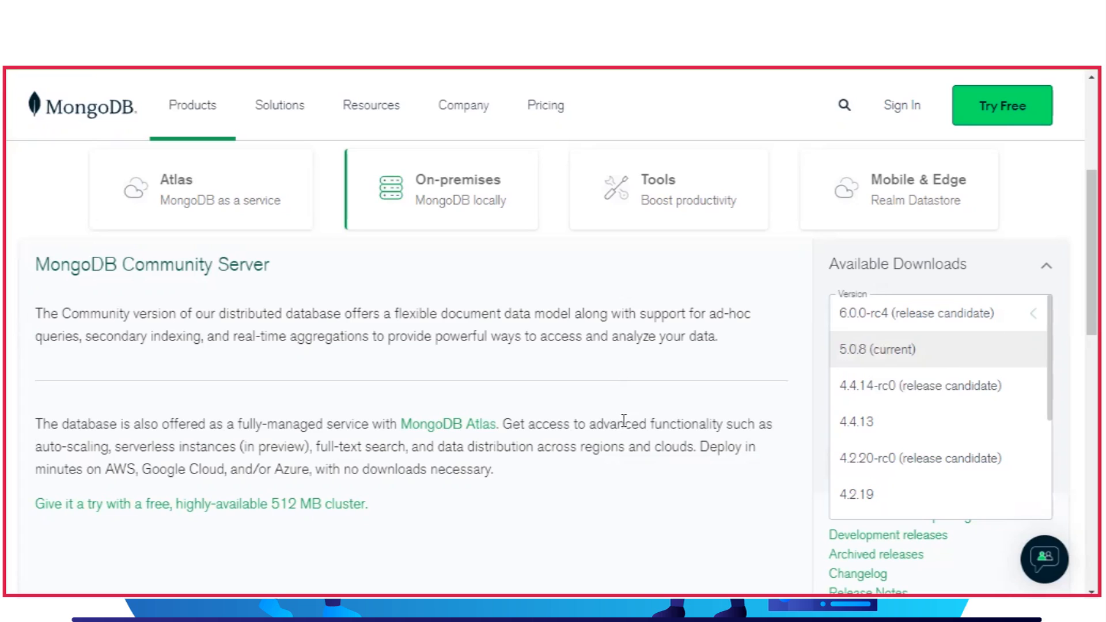
pyautogui.scroll(-2, 626, 419)
pyautogui.scroll(-3, 777, 370)
pyautogui.scroll(4, 815, 375)
pyautogui.scroll(-1, 879, 383)
pyautogui.scroll(-3, 878, 384)
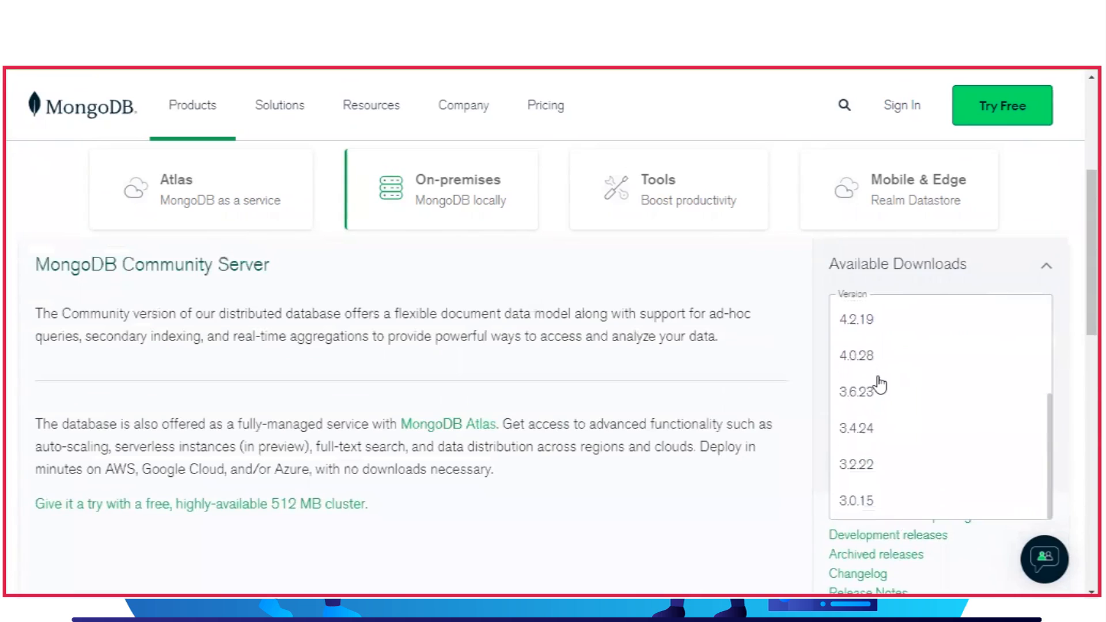
pyautogui.click(870, 506)
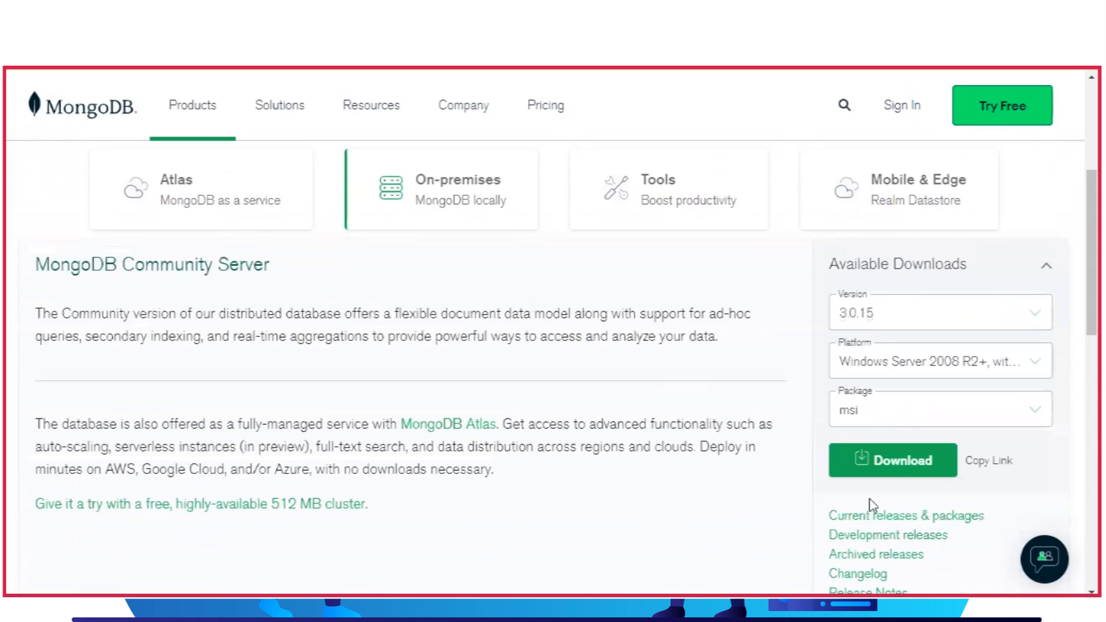
# Examine the platform and package options offered for version 3.0.15, keeping the Windows Server 2008 R2+ without SSL platform and the msi package.
pyautogui.click(950, 378)
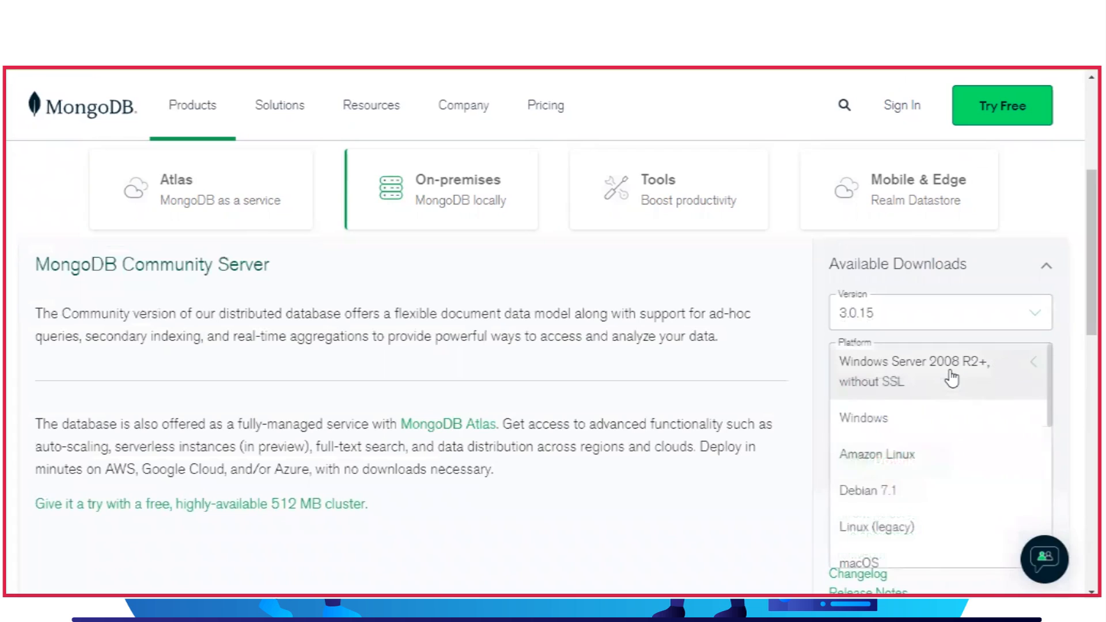
pyautogui.scroll(-5, 971, 454)
pyautogui.scroll(-6, 971, 455)
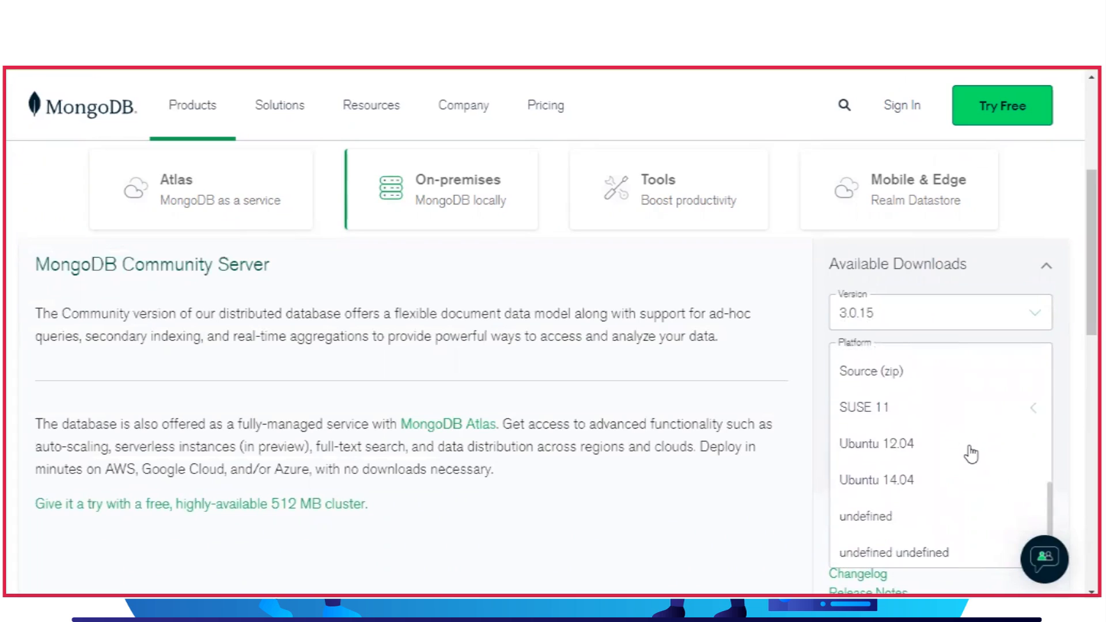
pyautogui.scroll(10, 949, 374)
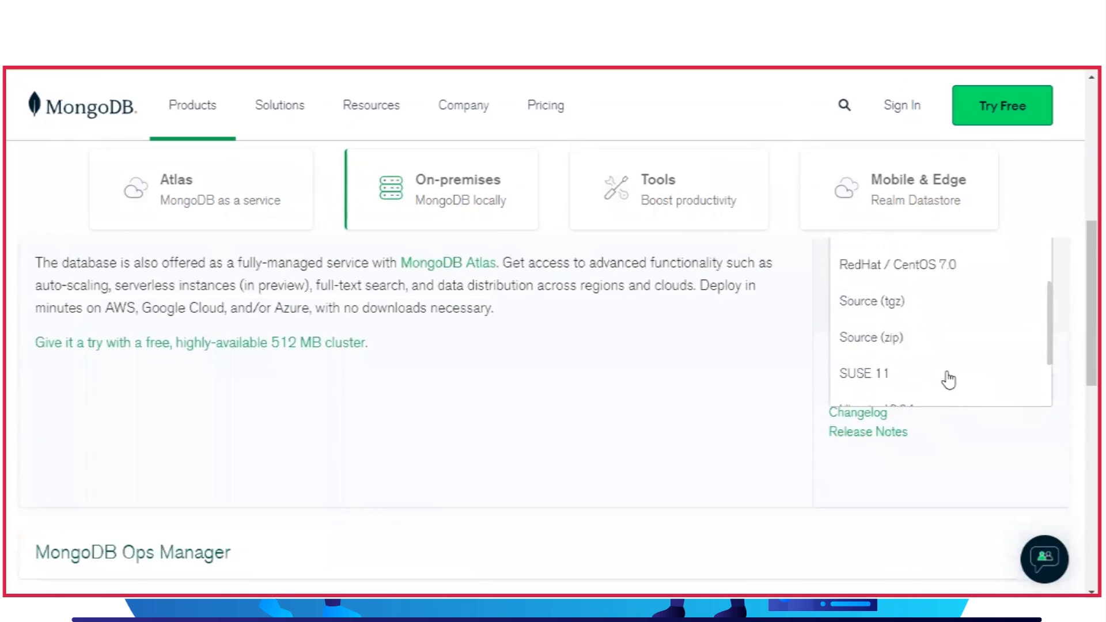
pyautogui.scroll(5, 949, 371)
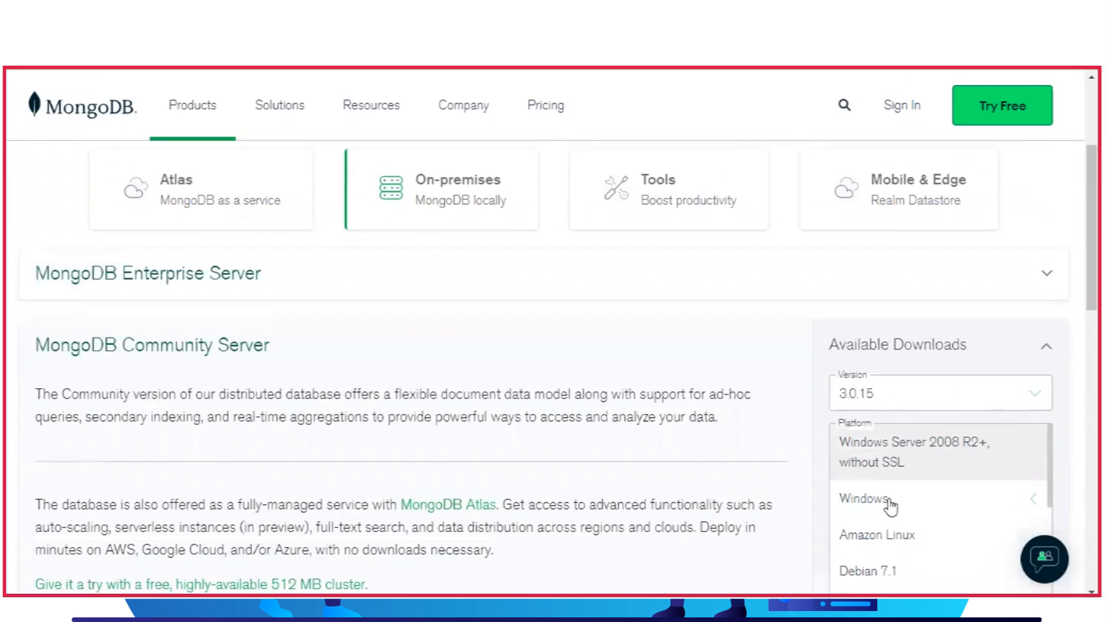
pyautogui.click(796, 453)
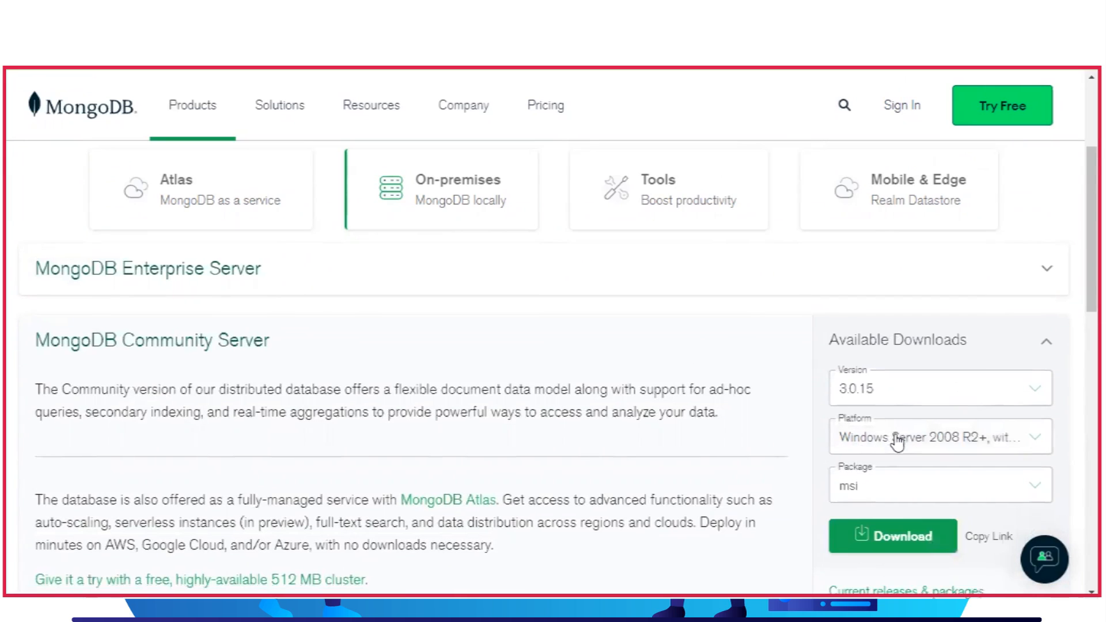
pyautogui.scroll(-1, 865, 432)
pyautogui.click(871, 414)
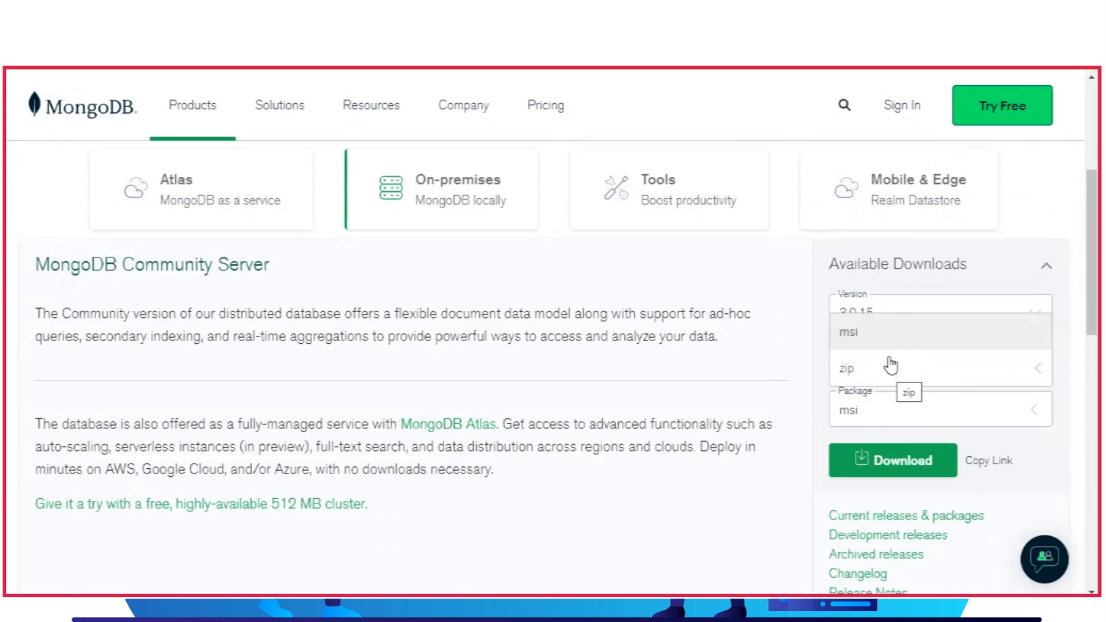
pyautogui.click(789, 353)
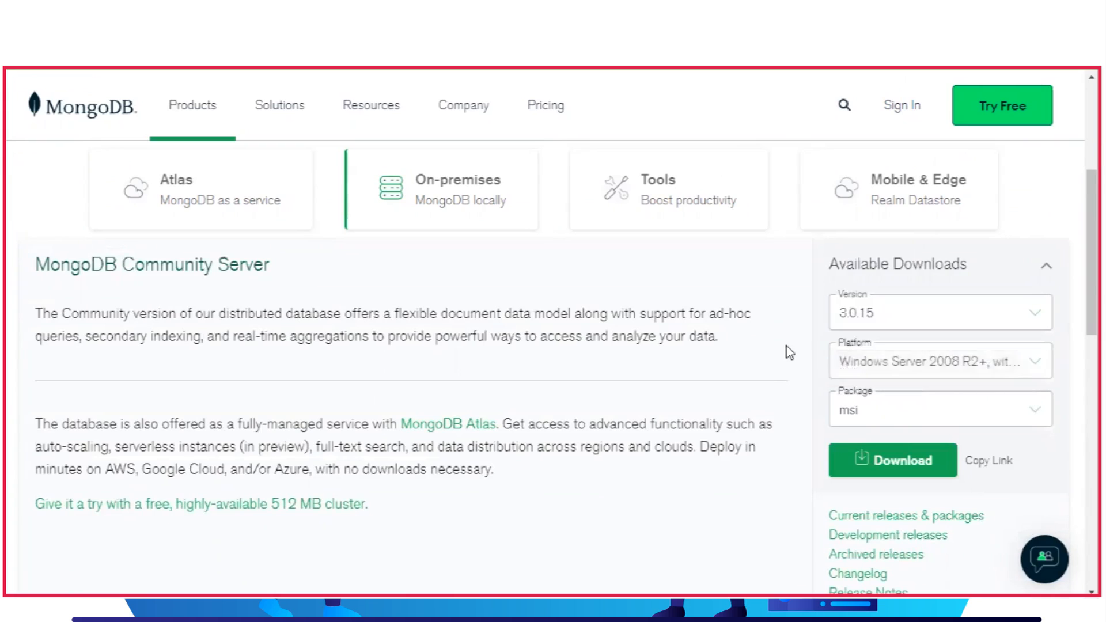
# Download the MongoDB 3.0.15 msi package and show the downloaded file in its folder.
pyautogui.click(887, 464)
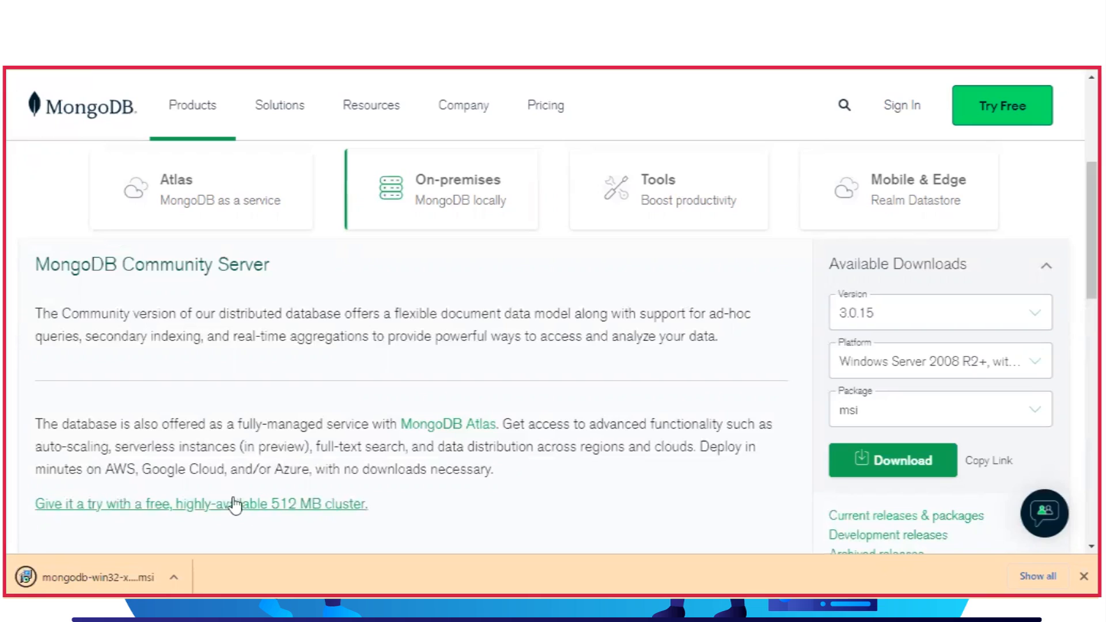
pyautogui.click(173, 577)
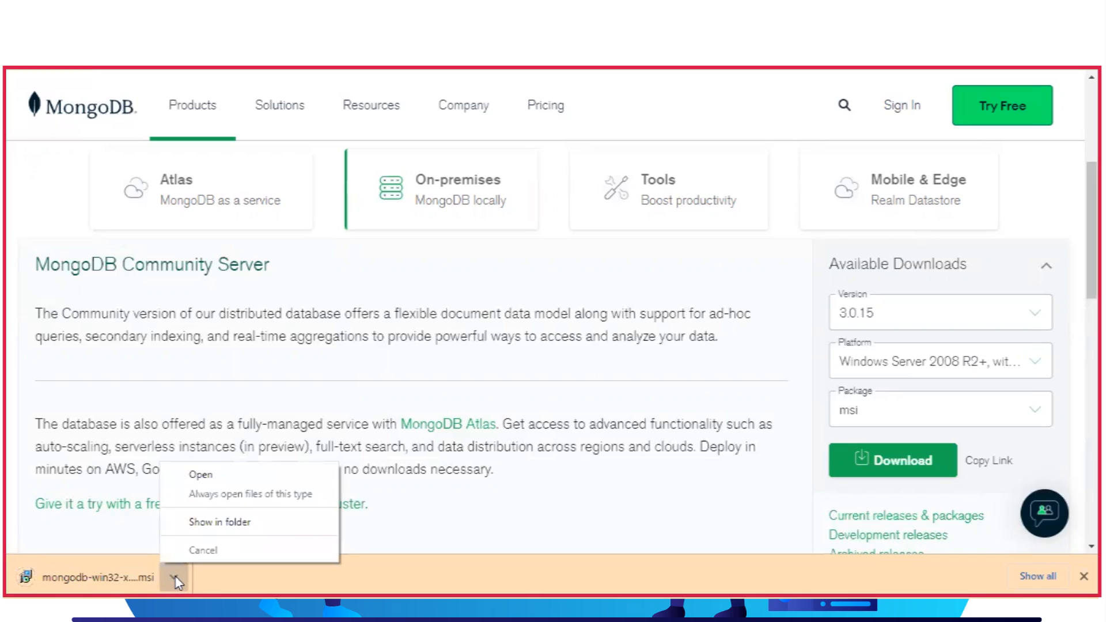
pyautogui.click(230, 522)
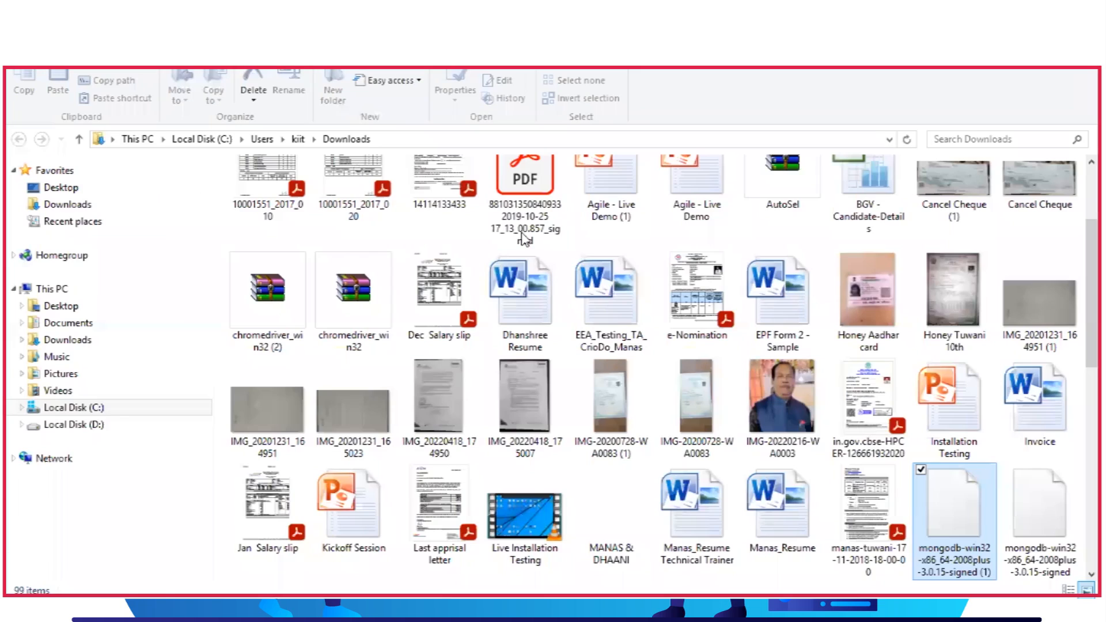
# Search the Downloads folder for mongo and launch the mongodb-win32-x86_64-2008plus-3.0.15-signed installer.
pyautogui.click(1025, 139)
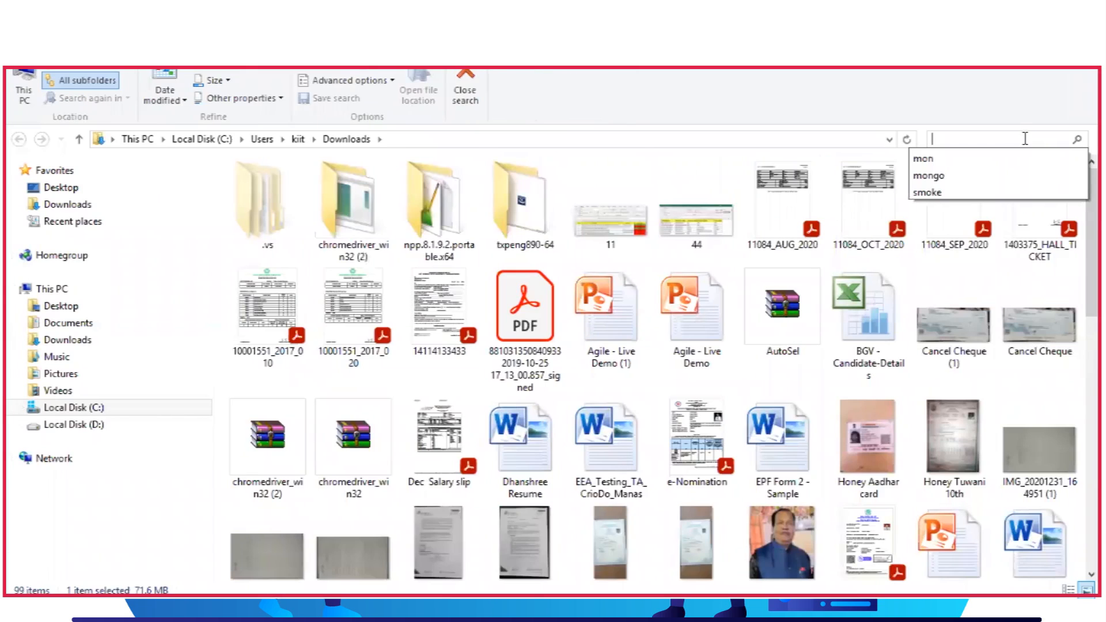
pyautogui.click(978, 177)
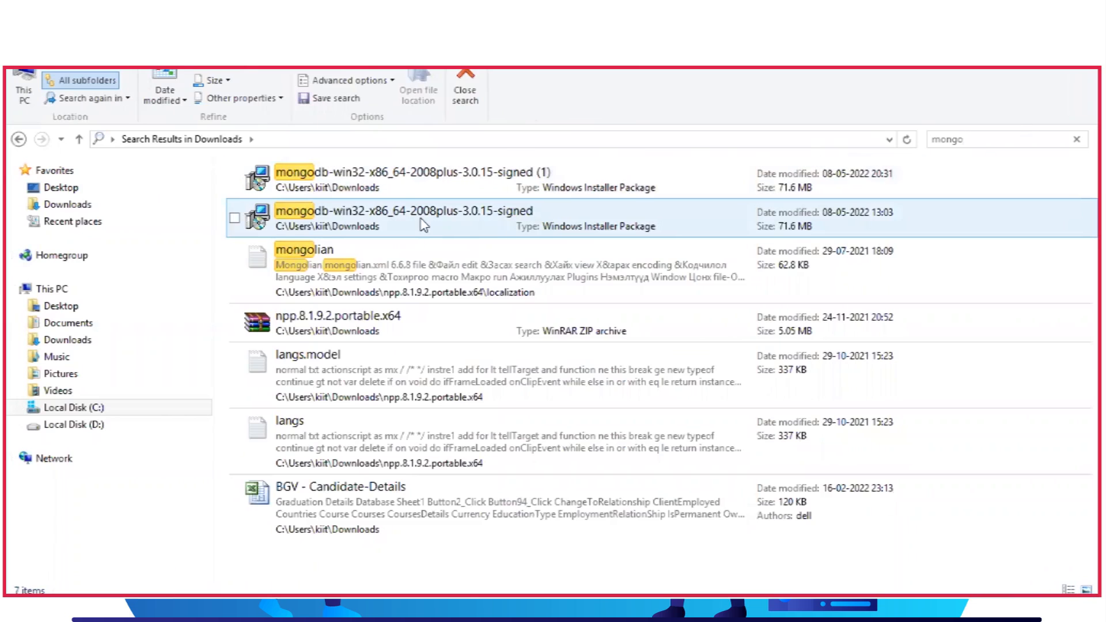
pyautogui.rightClick(414, 215)
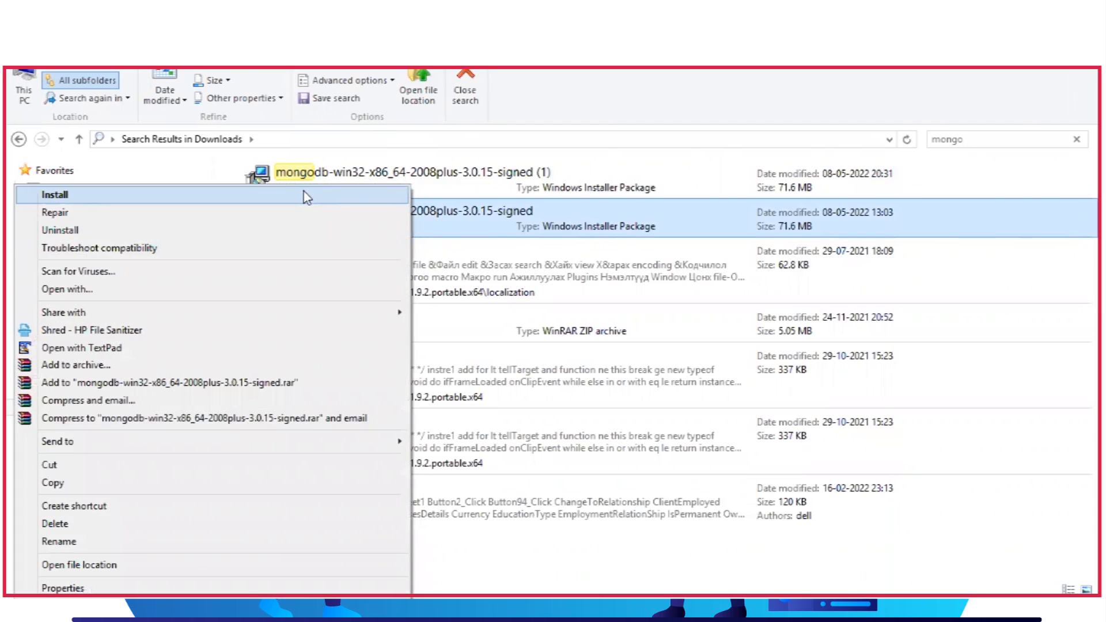
pyautogui.click(303, 195)
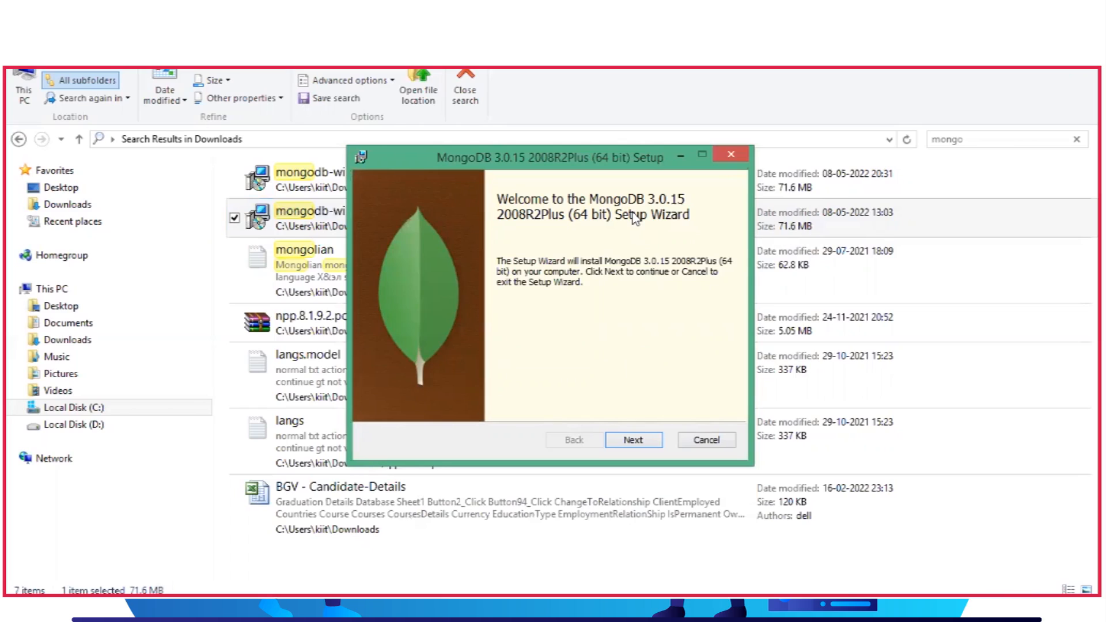
# Accept the license agreement, install MongoDB with the Complete setup type, and finish the setup wizard.
pyautogui.click(634, 440)
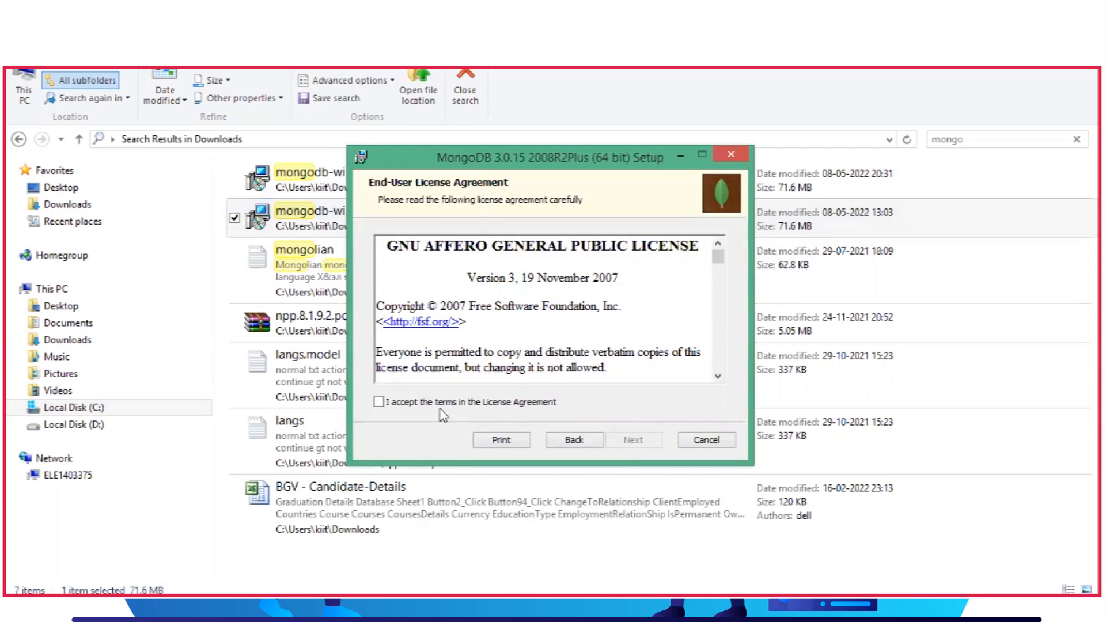
pyautogui.click(379, 403)
pyautogui.click(634, 442)
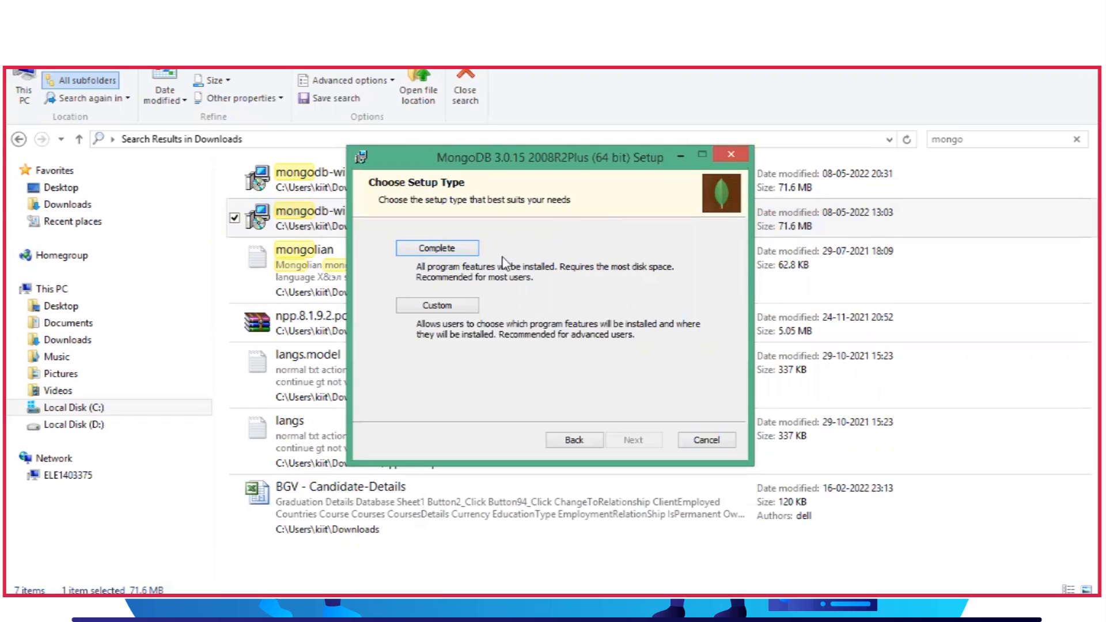
pyautogui.click(456, 249)
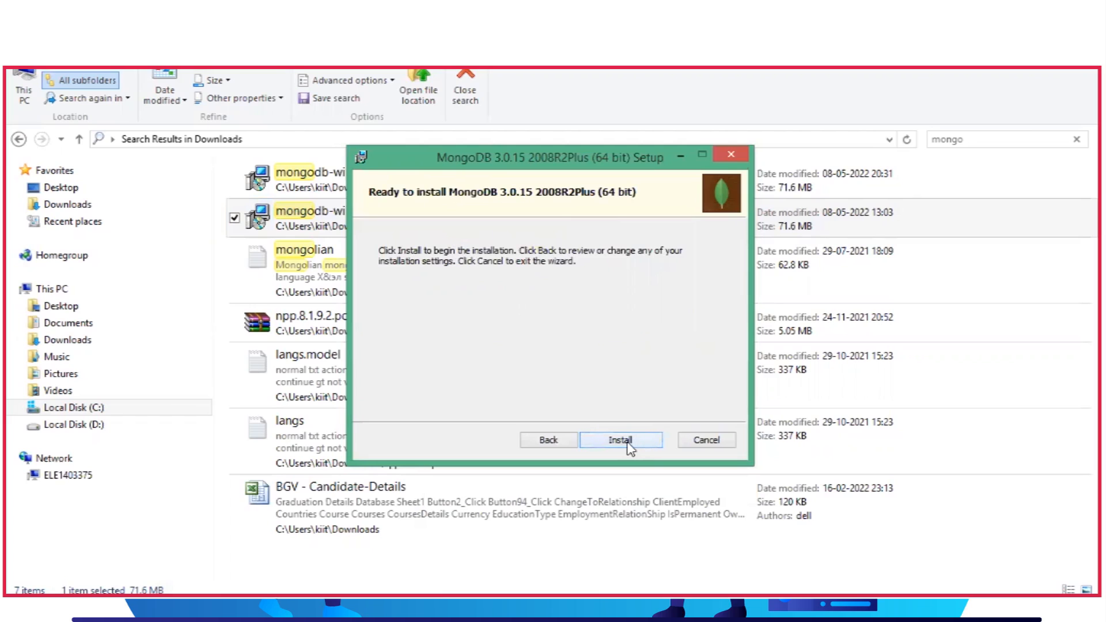
pyautogui.click(629, 443)
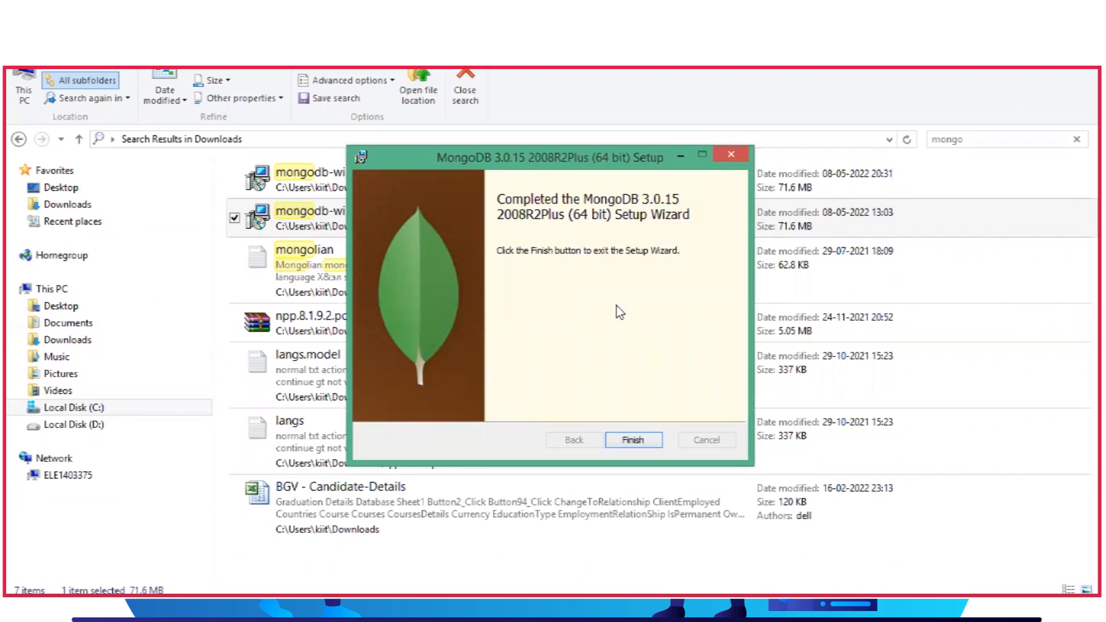
pyautogui.click(632, 440)
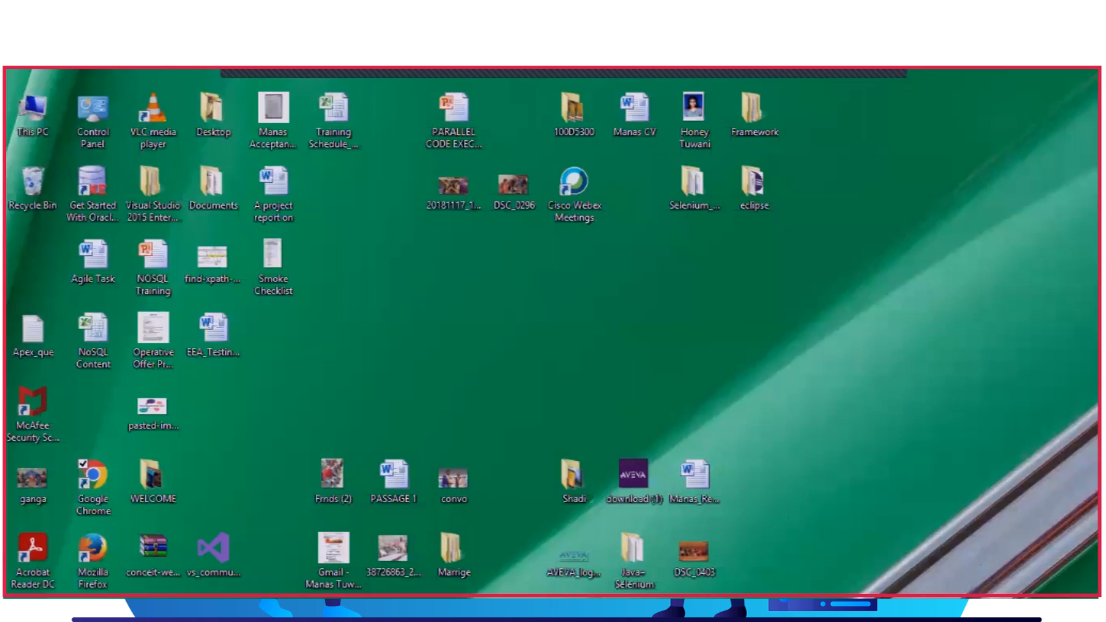
# Open the installed programs list in Control Panel and search it for mongo to check the MongoDB installation.
pyautogui.press('super')
pyautogui.write('co')
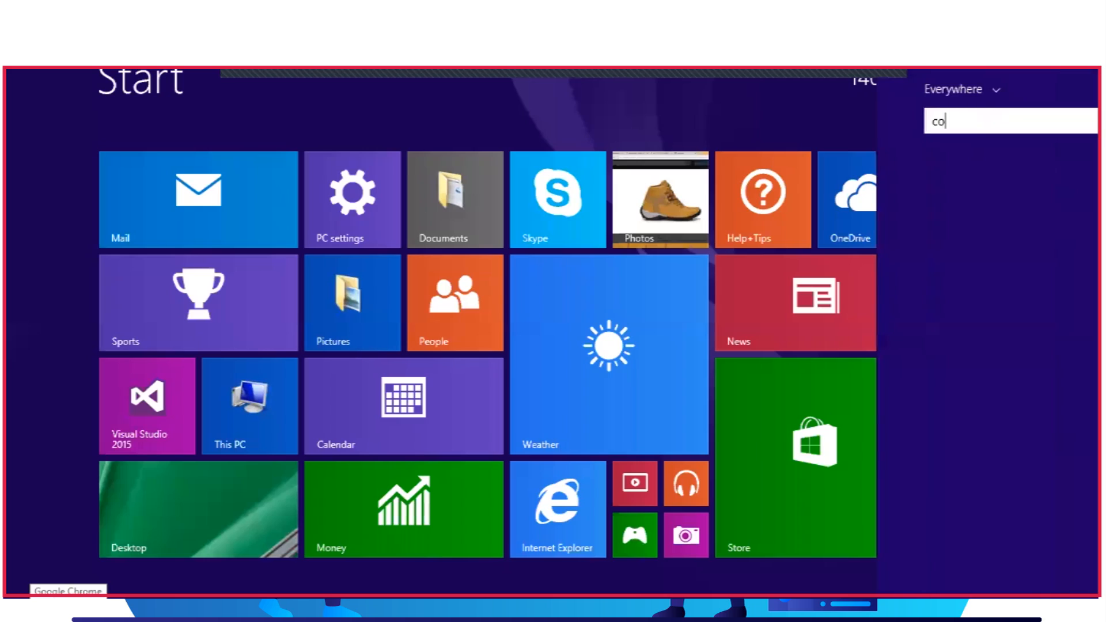
pyautogui.write('nt')
pyautogui.click(929, 224)
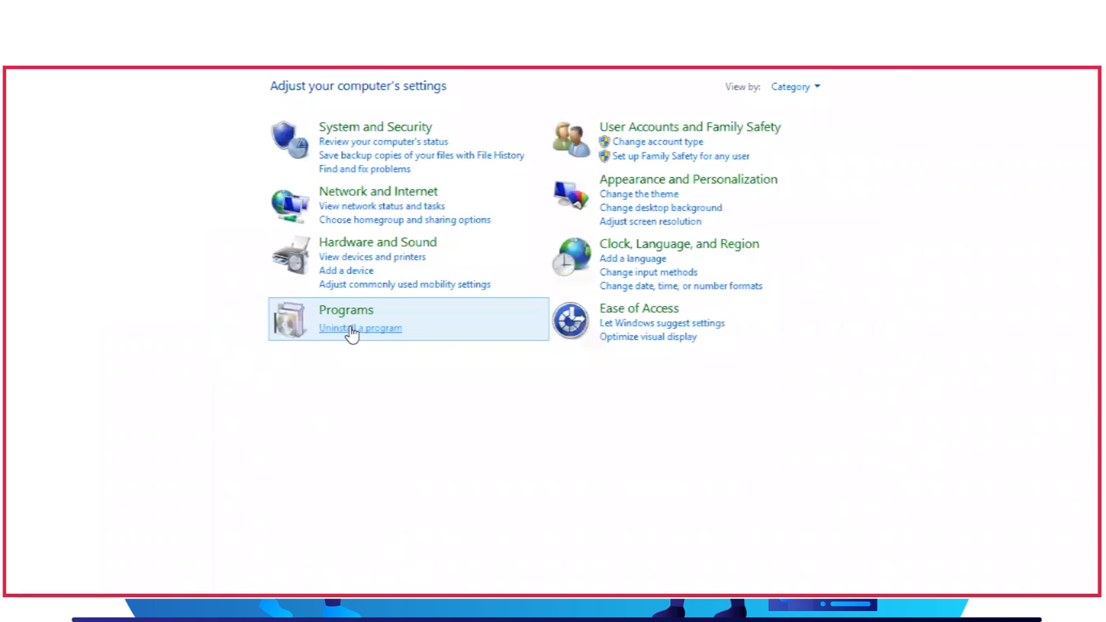
pyautogui.click(353, 329)
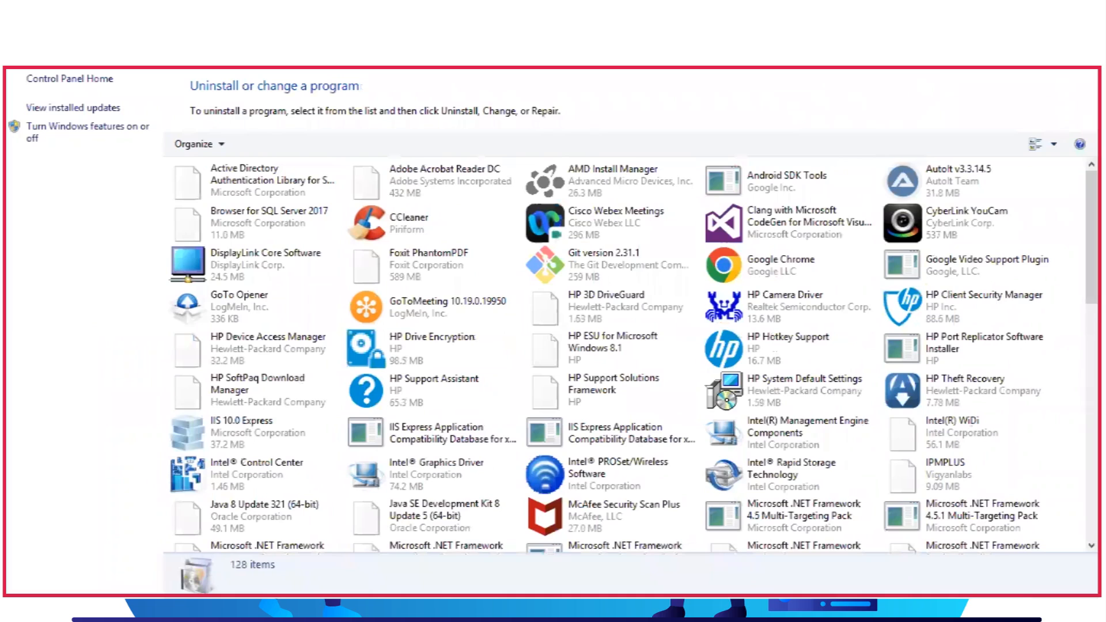
pyautogui.write('mongo')
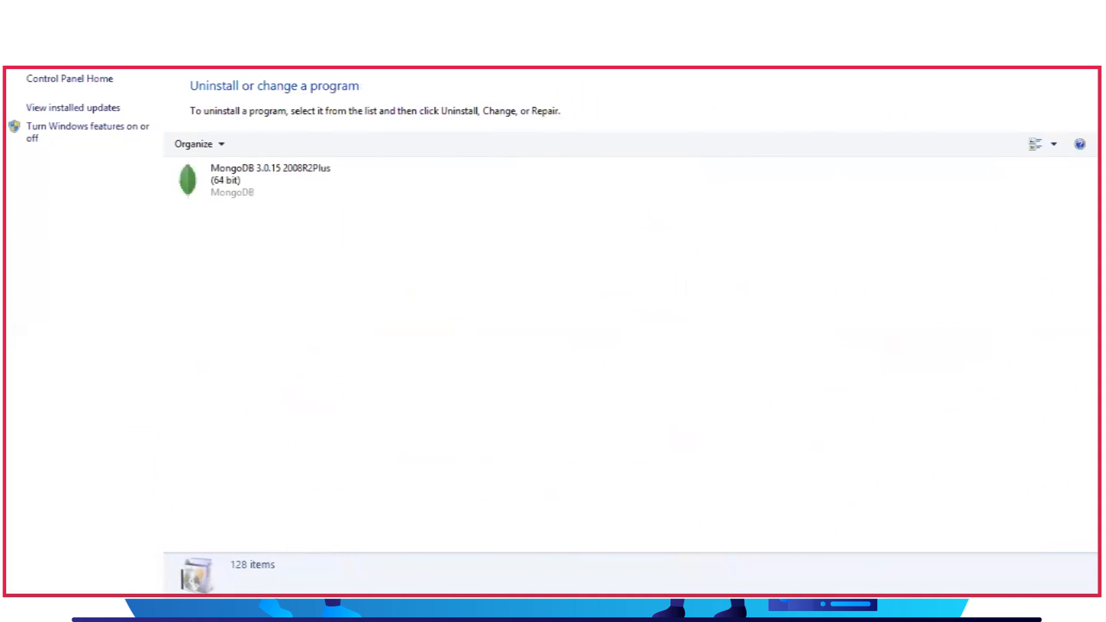
pyautogui.click(257, 191)
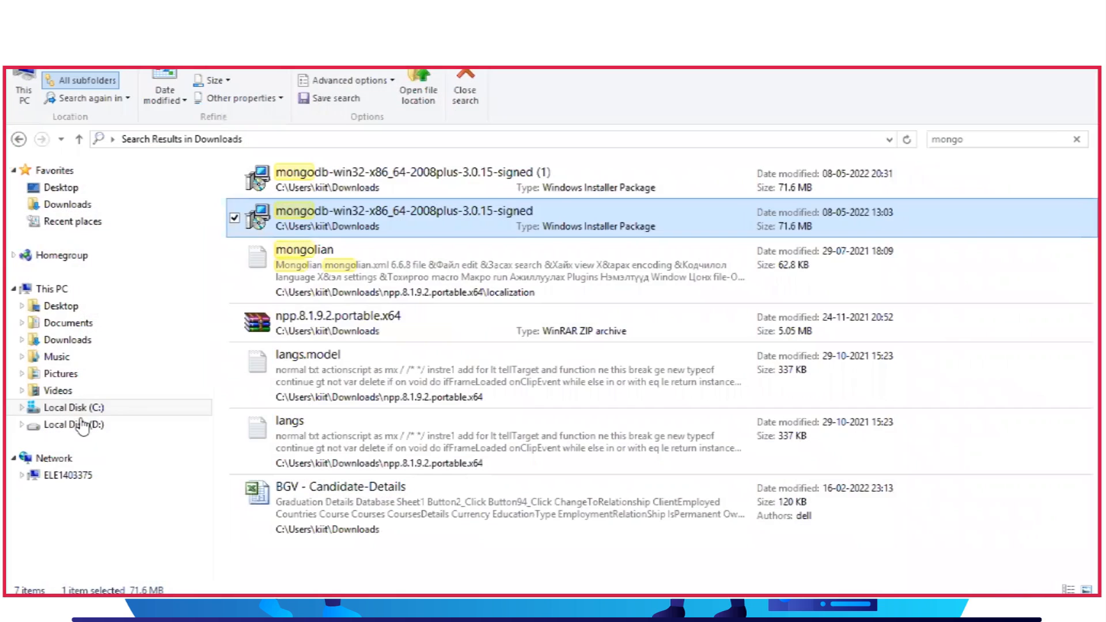
# Switch to File Explorer and create a folder named data in the root of Local Disk (C:).
pyautogui.click(81, 412)
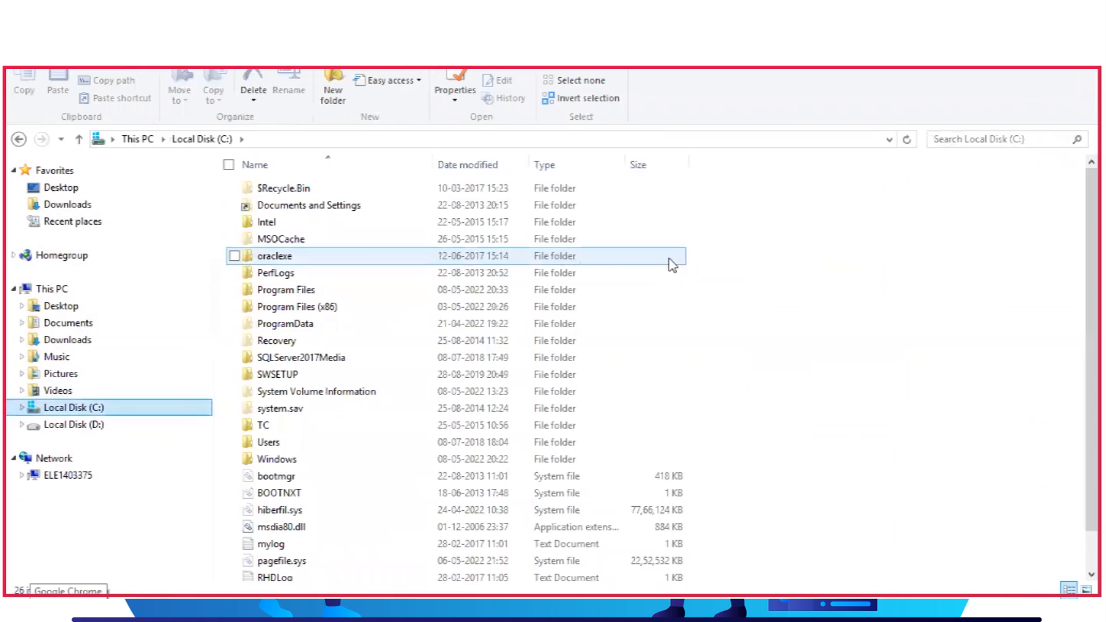
pyautogui.rightClick(668, 257)
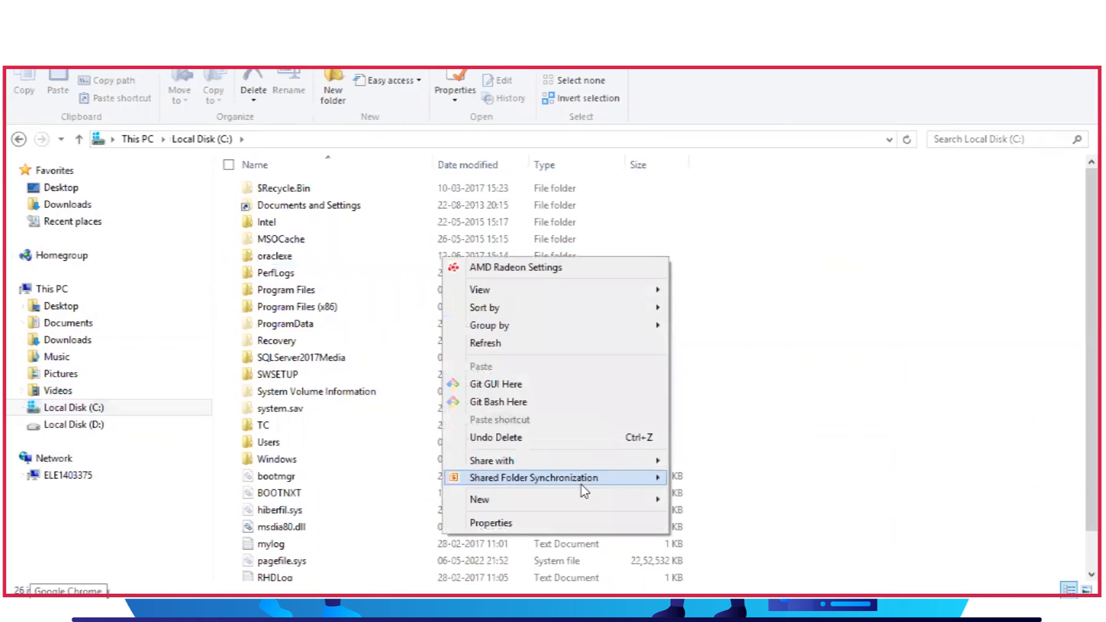
pyautogui.moveTo(582, 499)
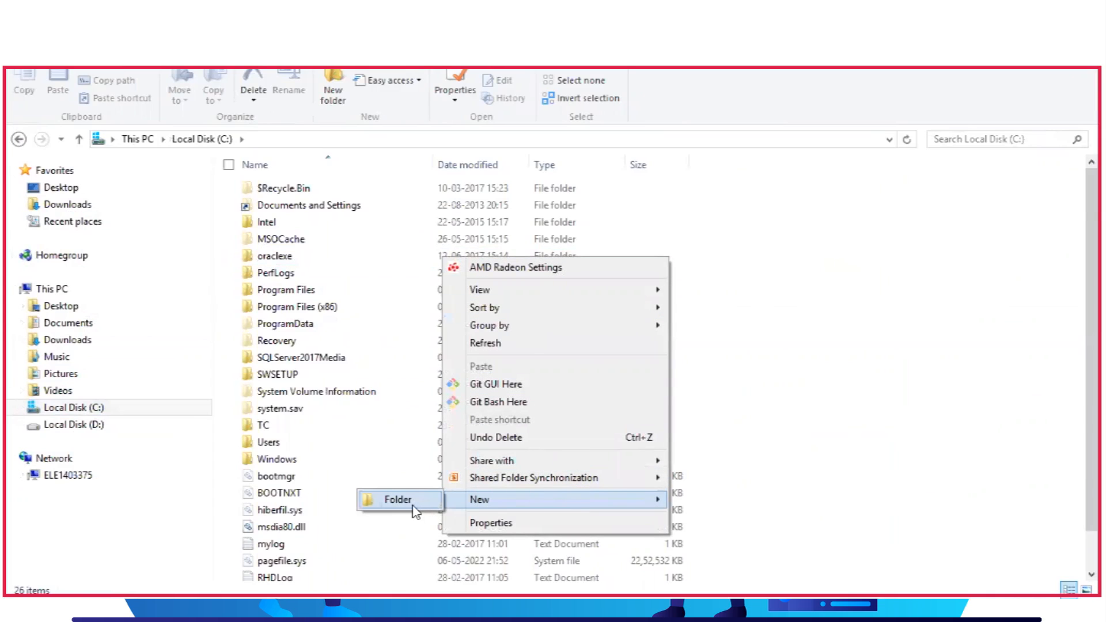
pyautogui.click(413, 507)
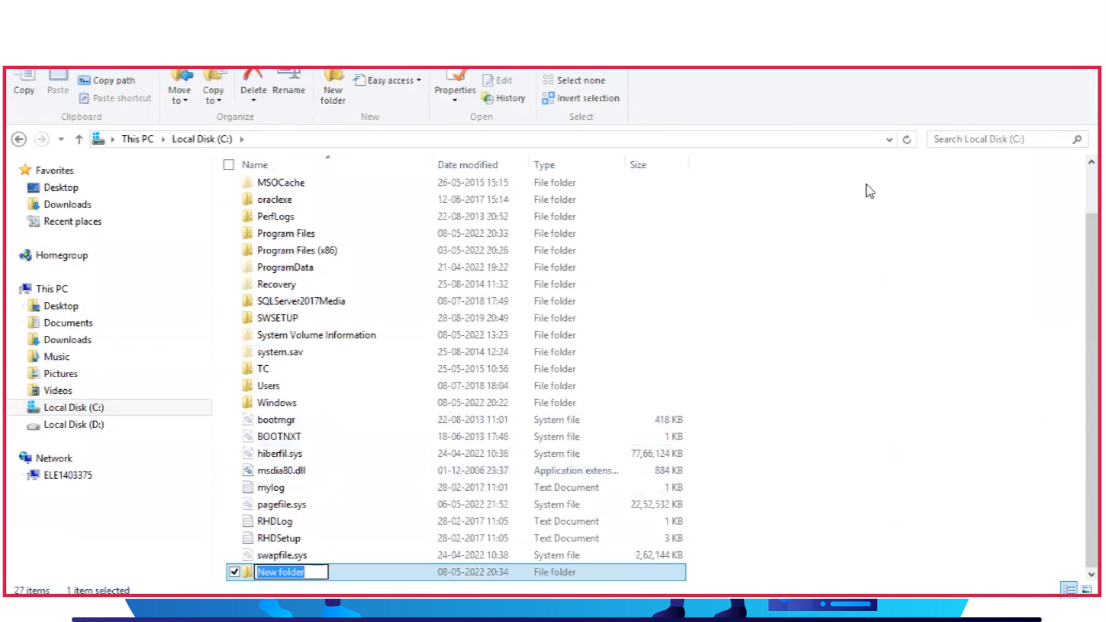
pyautogui.press('BackSpace')
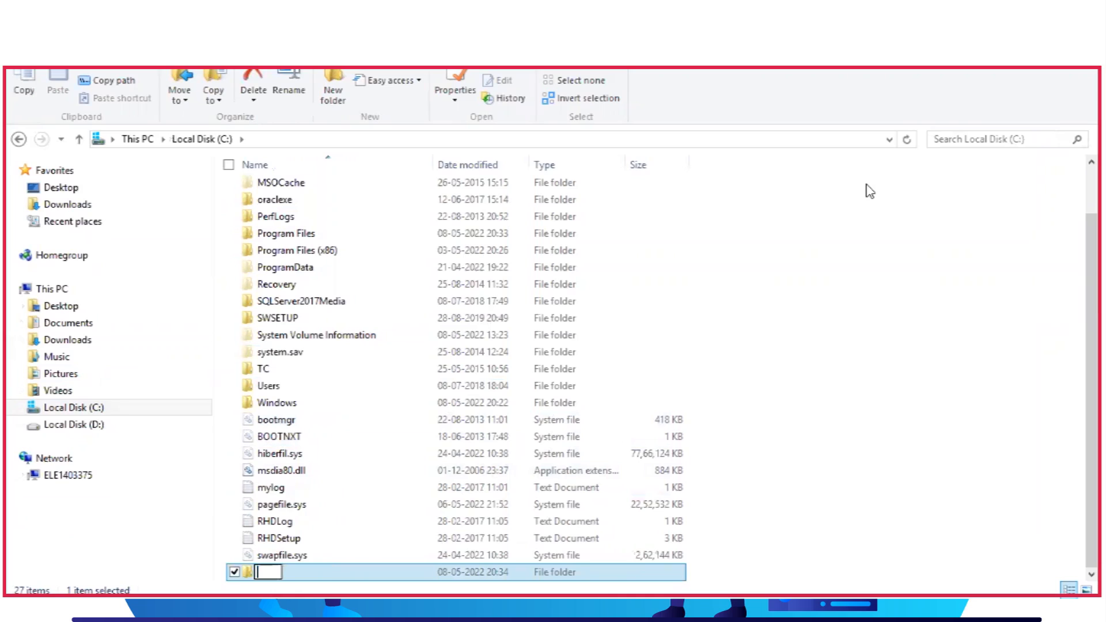
pyautogui.write('data')
pyautogui.press('Return')
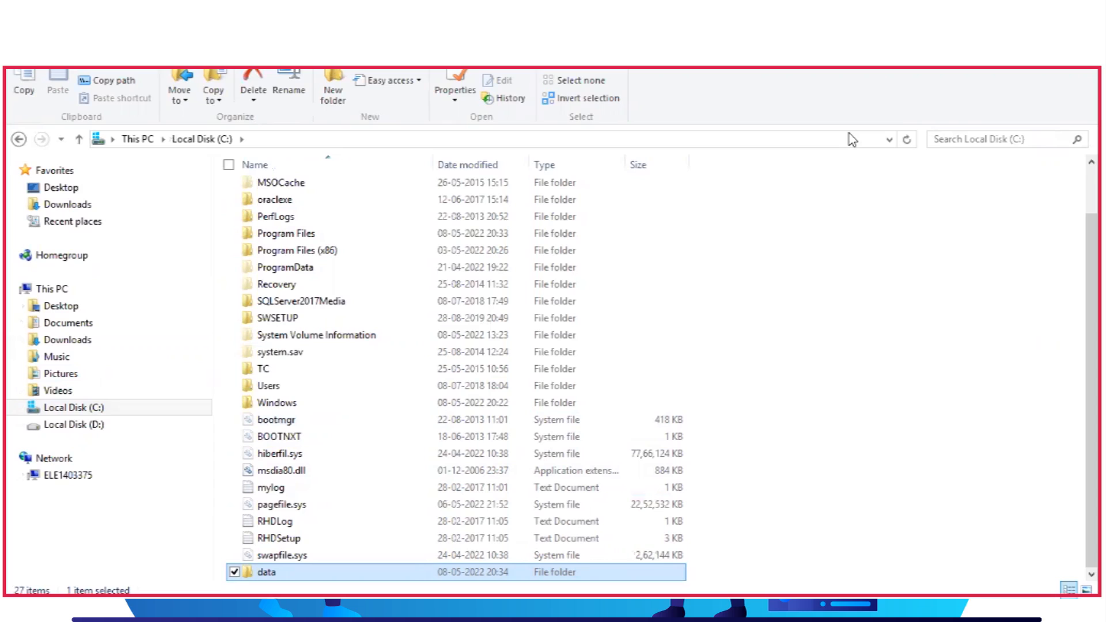
# Create a folder named db inside the data folder on Local Disk (C:).
pyautogui.doubleClick(494, 574)
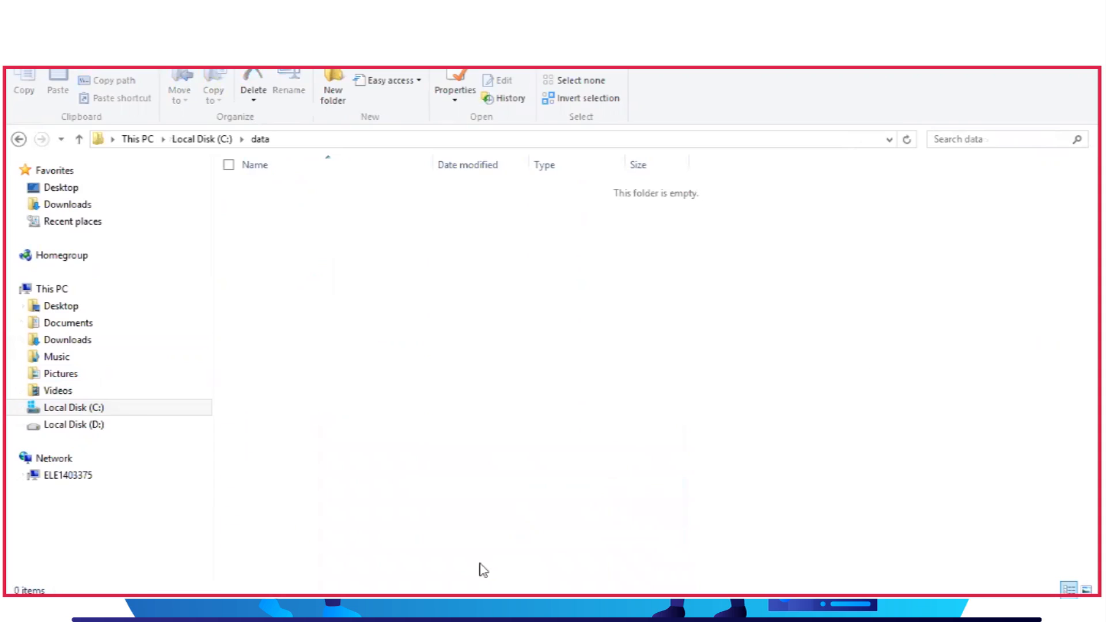
pyautogui.rightClick(498, 236)
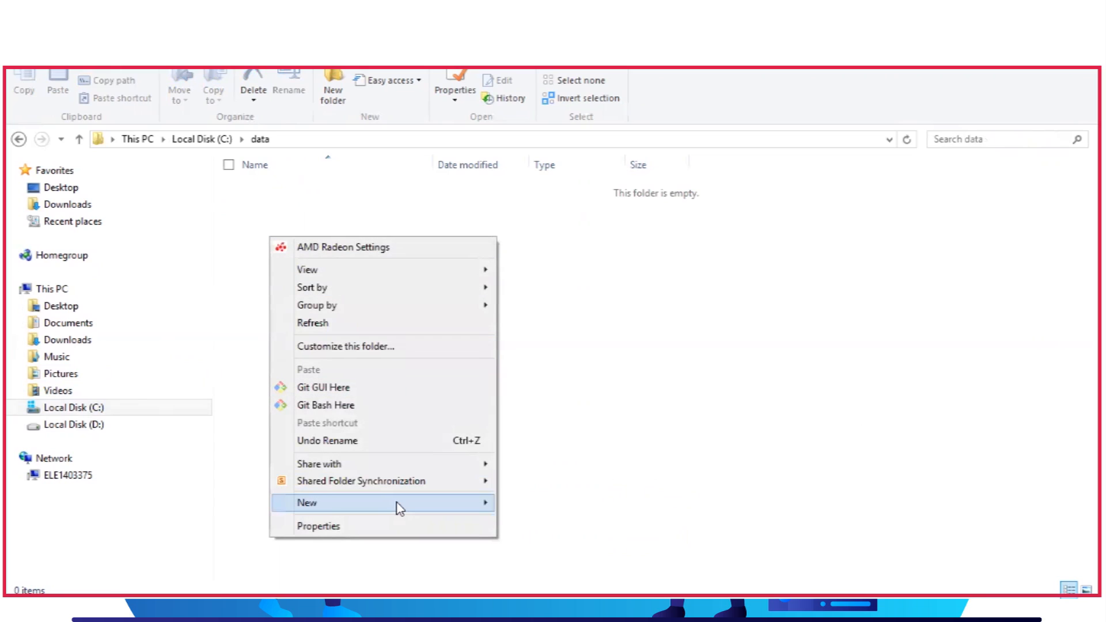
pyautogui.moveTo(400, 508)
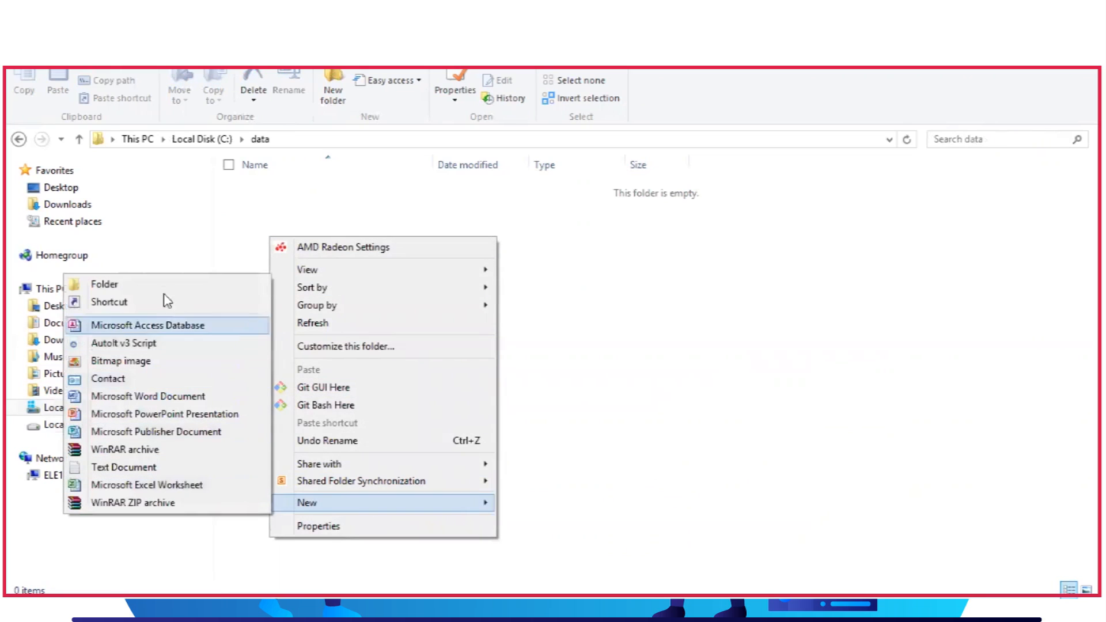
pyautogui.click(177, 286)
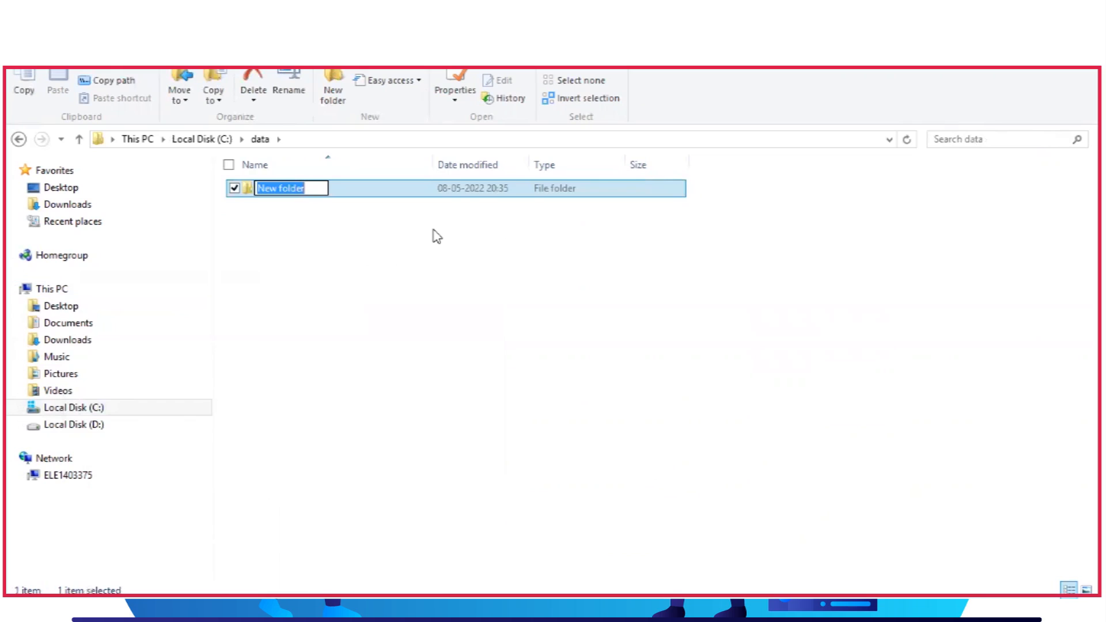
pyautogui.press('BackSpace')
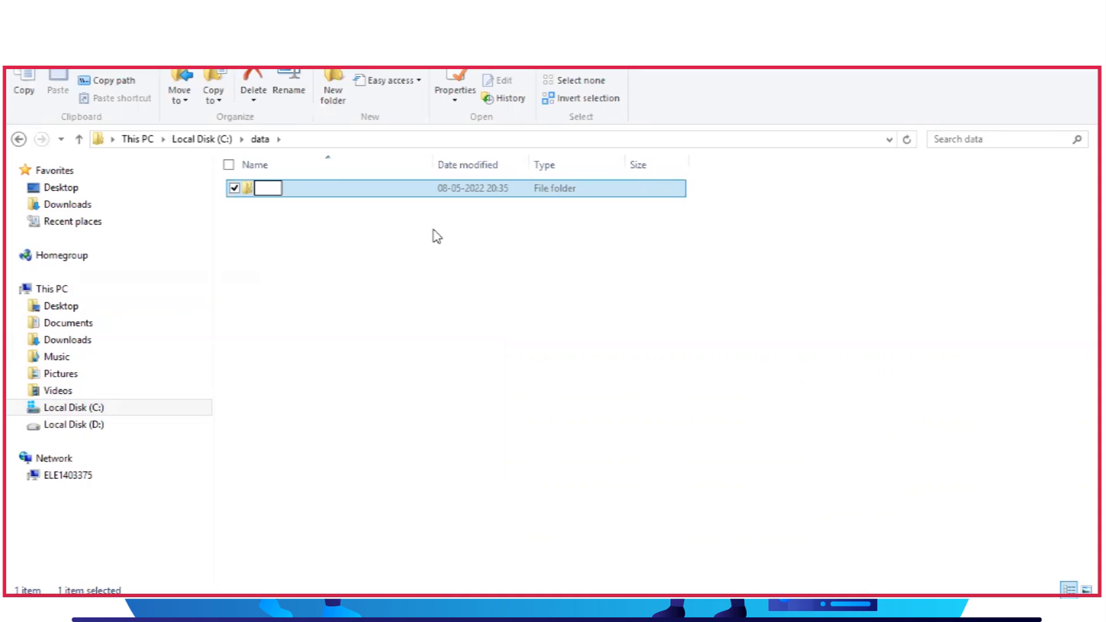
pyautogui.write('db')
pyautogui.click(356, 225)
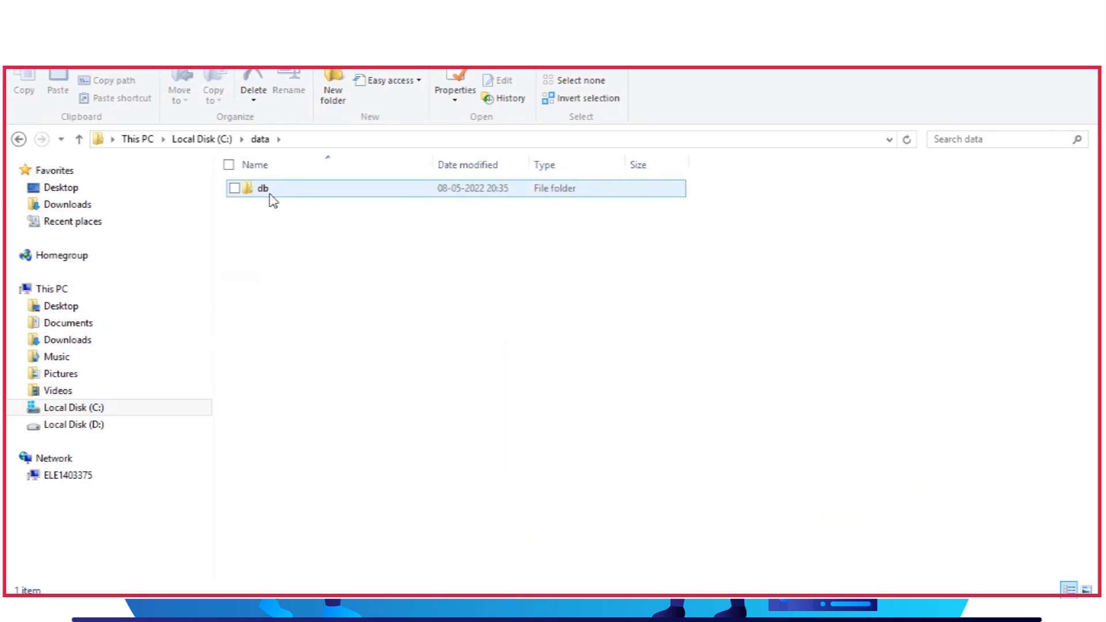
# Browse Program Files on Local Disk (C:) to MongoDB > Server > 3.0 to inspect the installed files, and return to the Server folder.
pyautogui.click(141, 411)
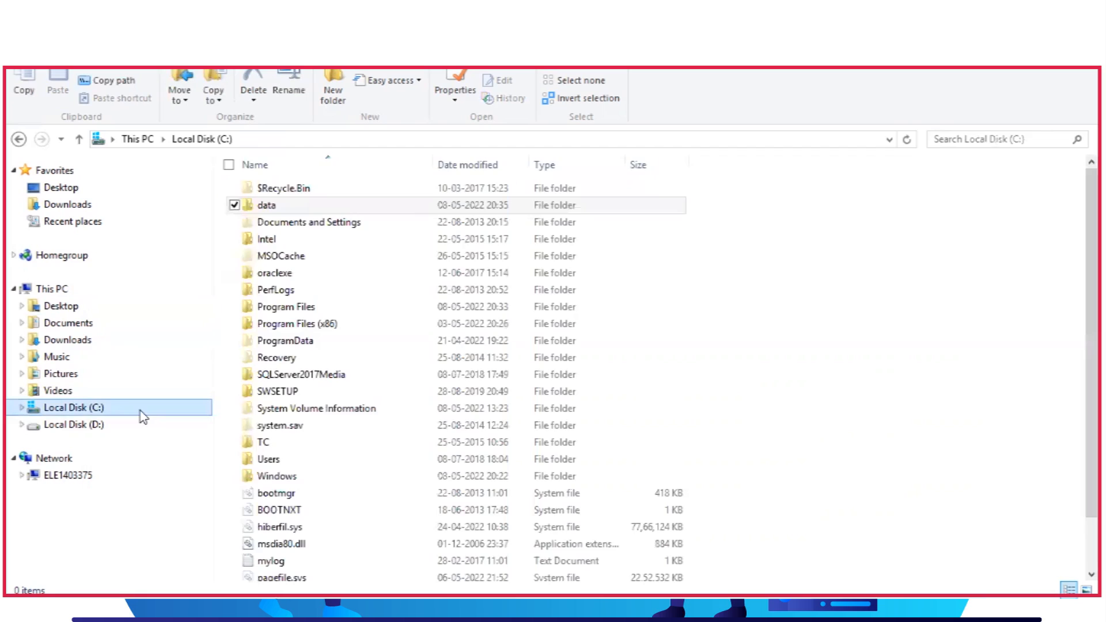
pyautogui.doubleClick(310, 309)
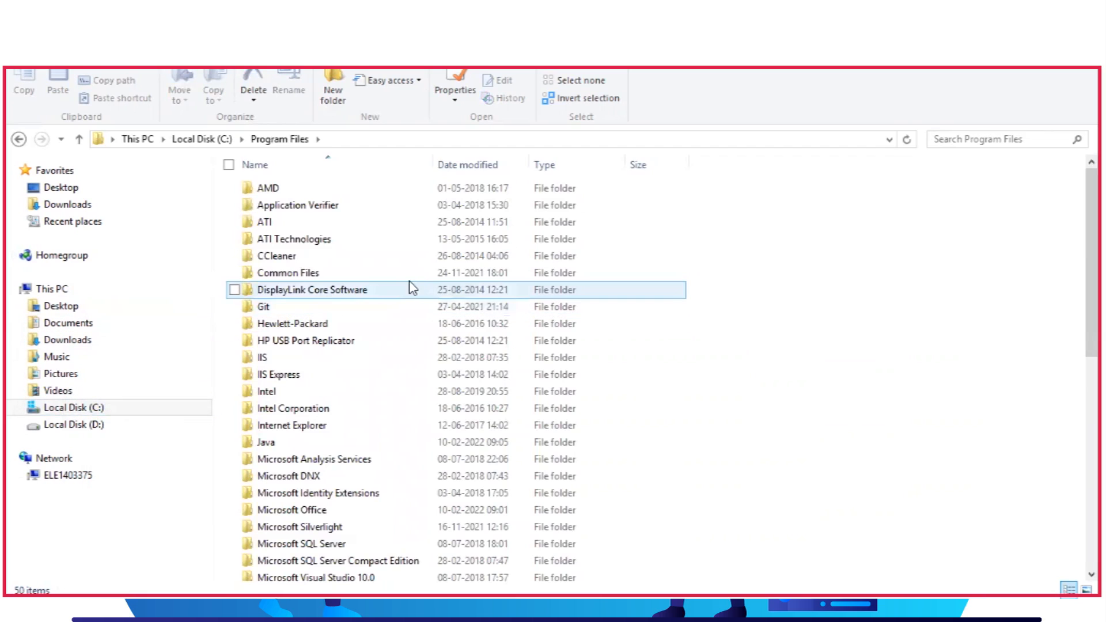
pyautogui.moveTo(410, 282)
pyautogui.write('mo')
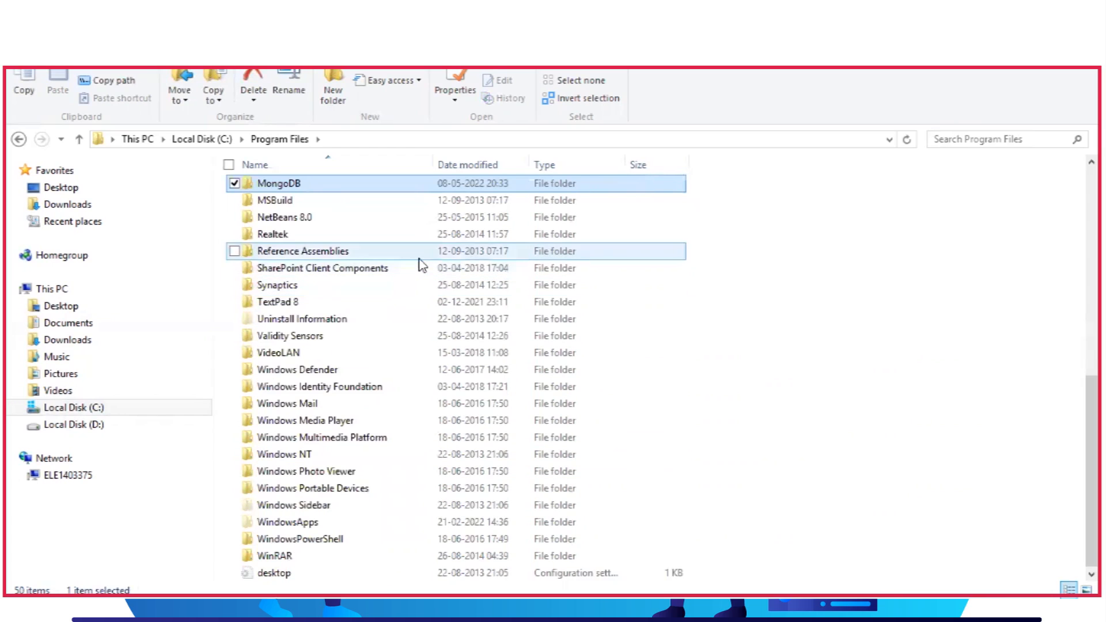
pyautogui.doubleClick(296, 183)
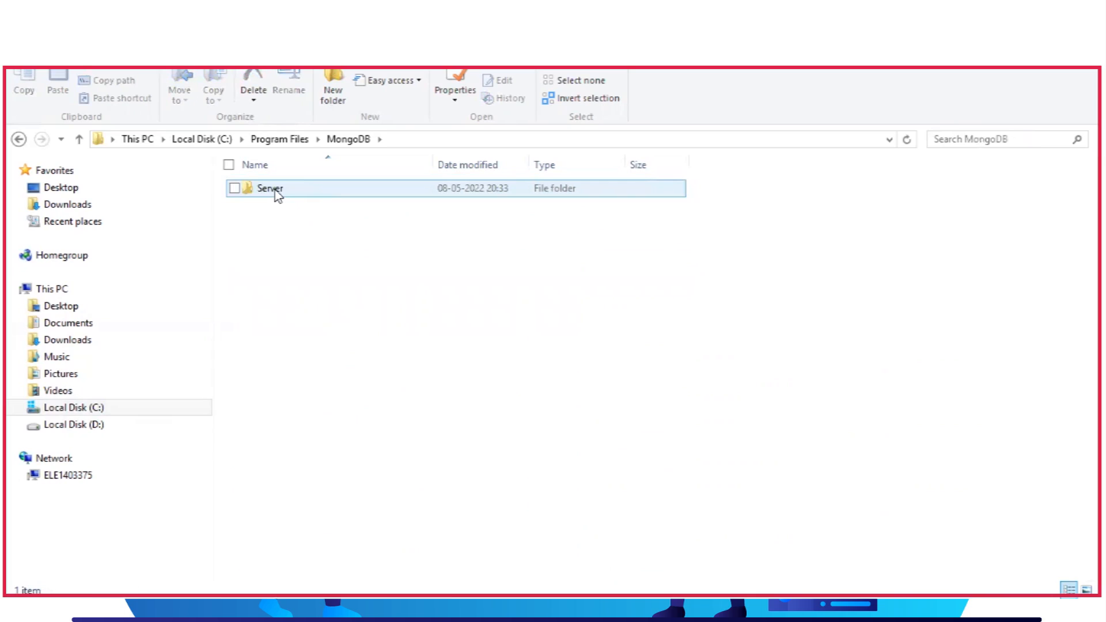
pyautogui.doubleClick(271, 188)
pyautogui.doubleClick(264, 189)
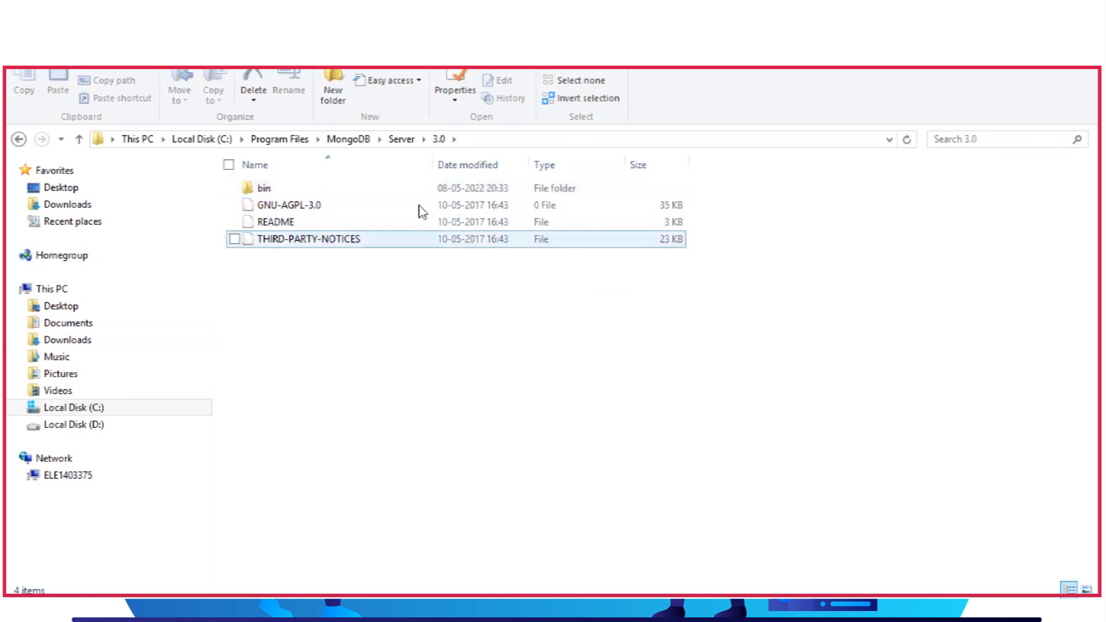
pyautogui.click(19, 139)
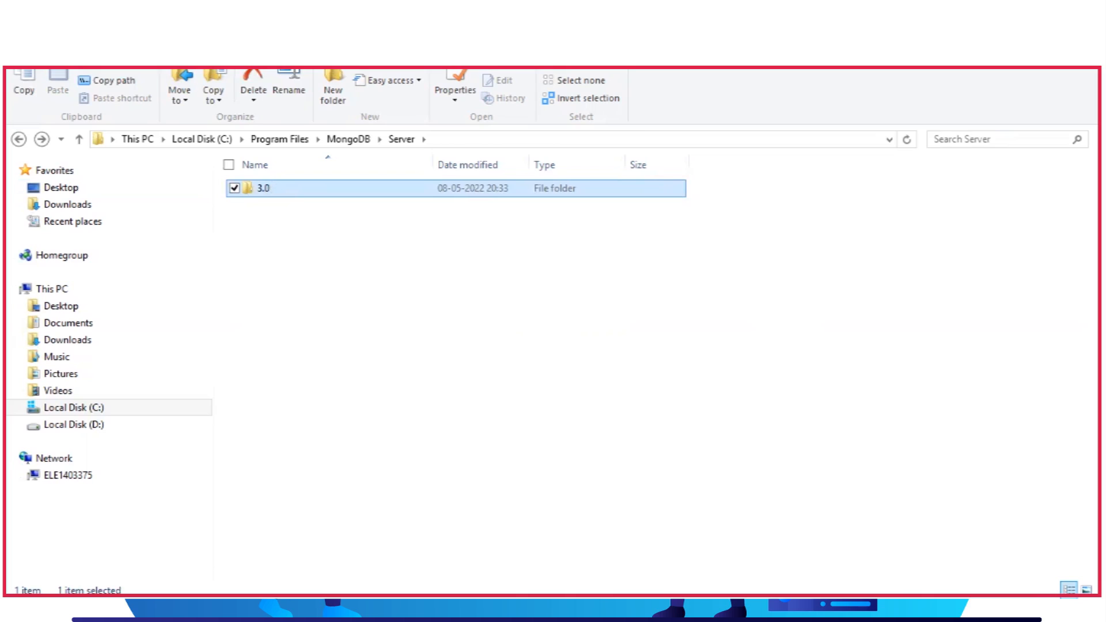
# Switch to the browser and download the MongoDB Community Server 4.0.28 msi package for Windows.
pyautogui.click(328, 606)
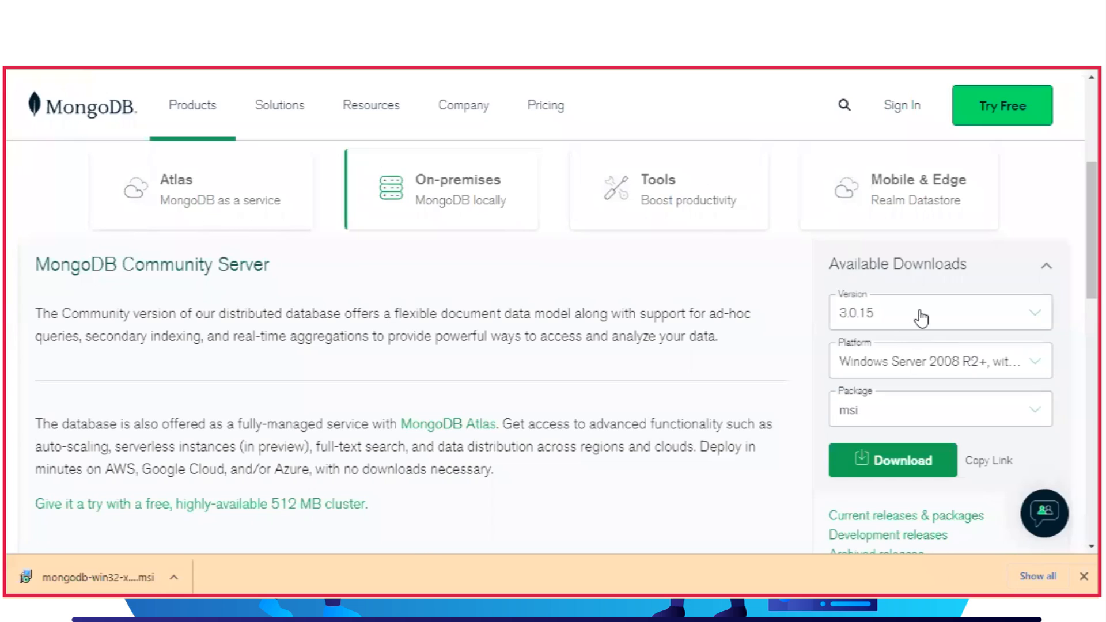
pyautogui.click(922, 318)
pyautogui.click(877, 360)
pyautogui.click(871, 463)
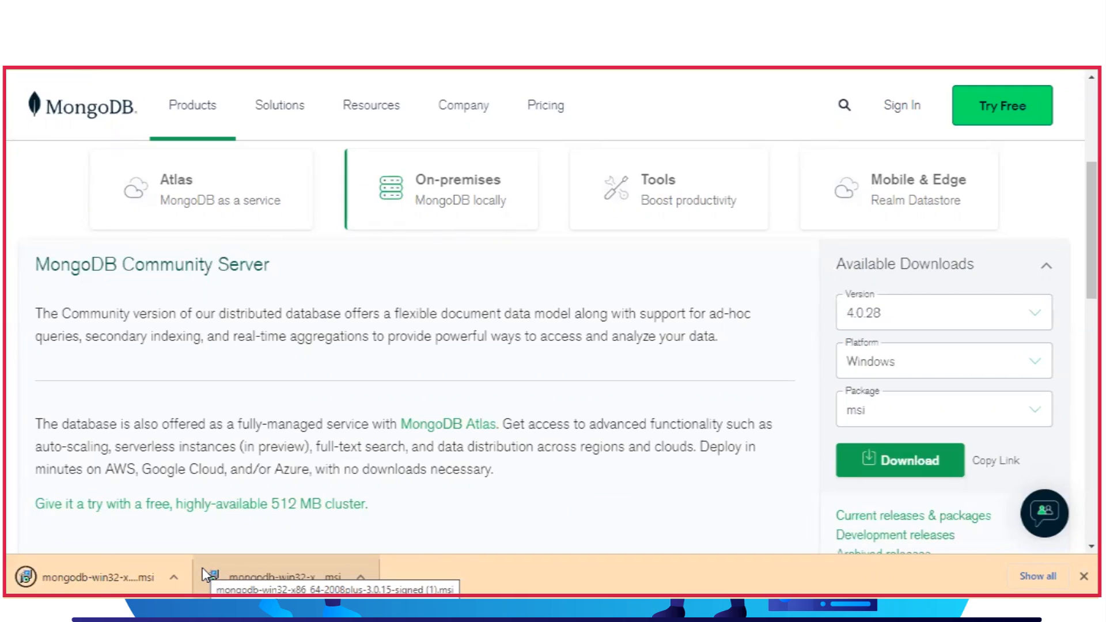
# Show the downloaded file in its folder, search Downloads for mongo, and launch the mongodb-win32-x86_64-2008plus-ssl-4.0.28-signed installer.
pyautogui.click(173, 577)
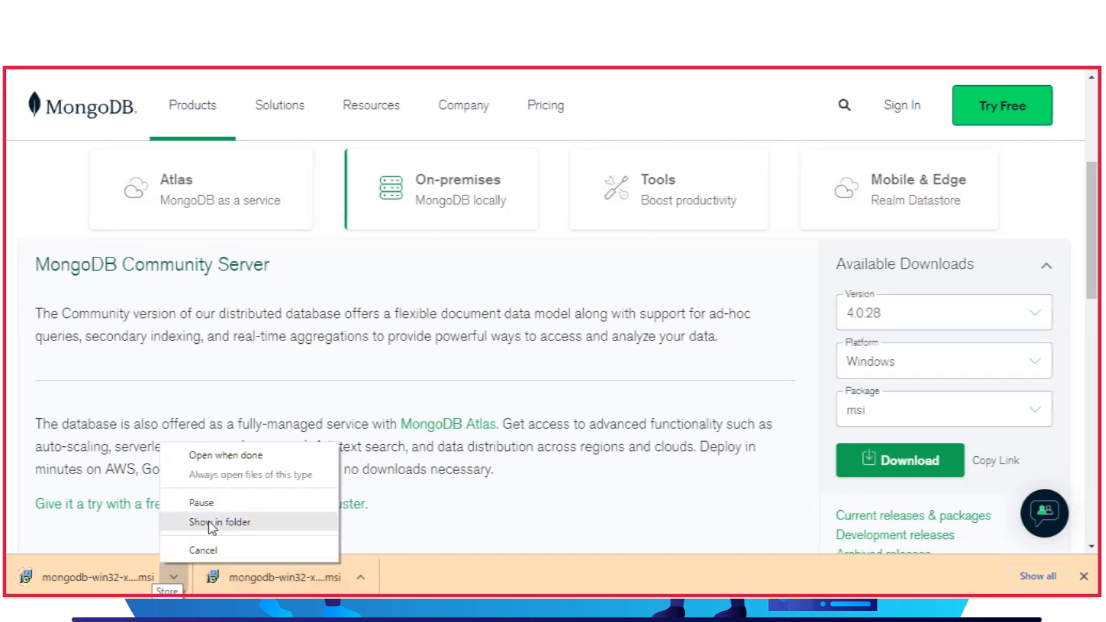
pyautogui.click(212, 522)
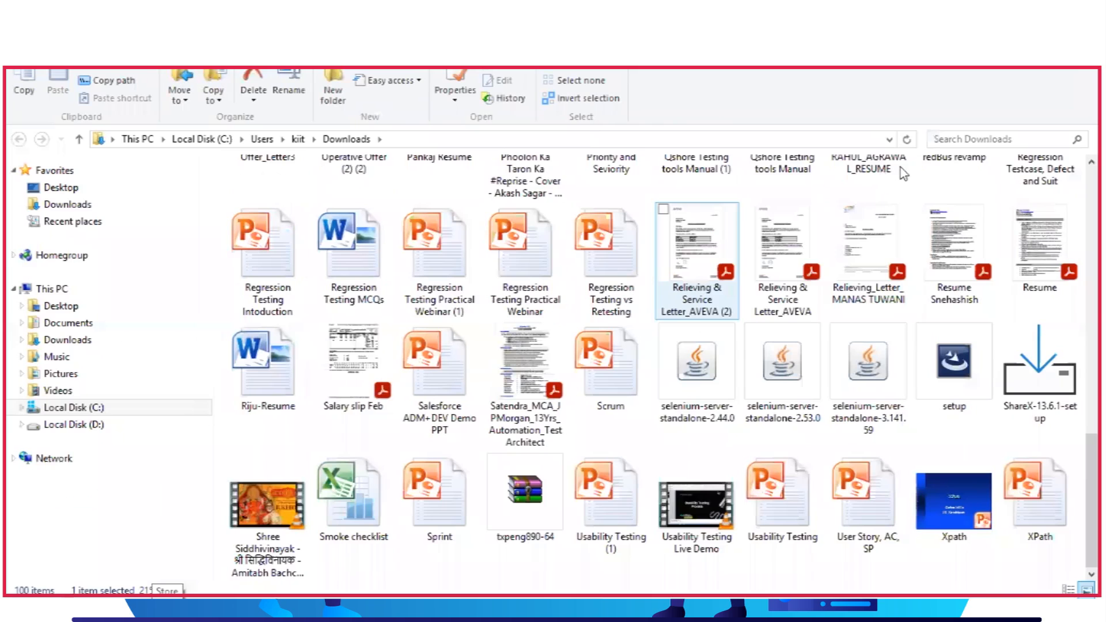
pyautogui.click(957, 139)
pyautogui.write('mon')
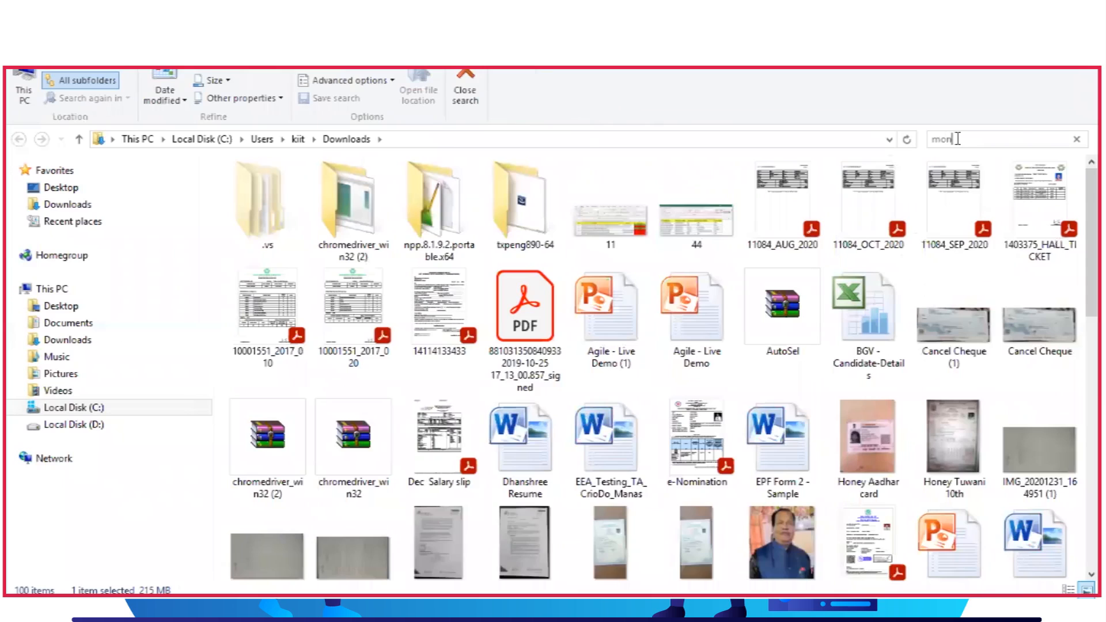
pyautogui.write('go')
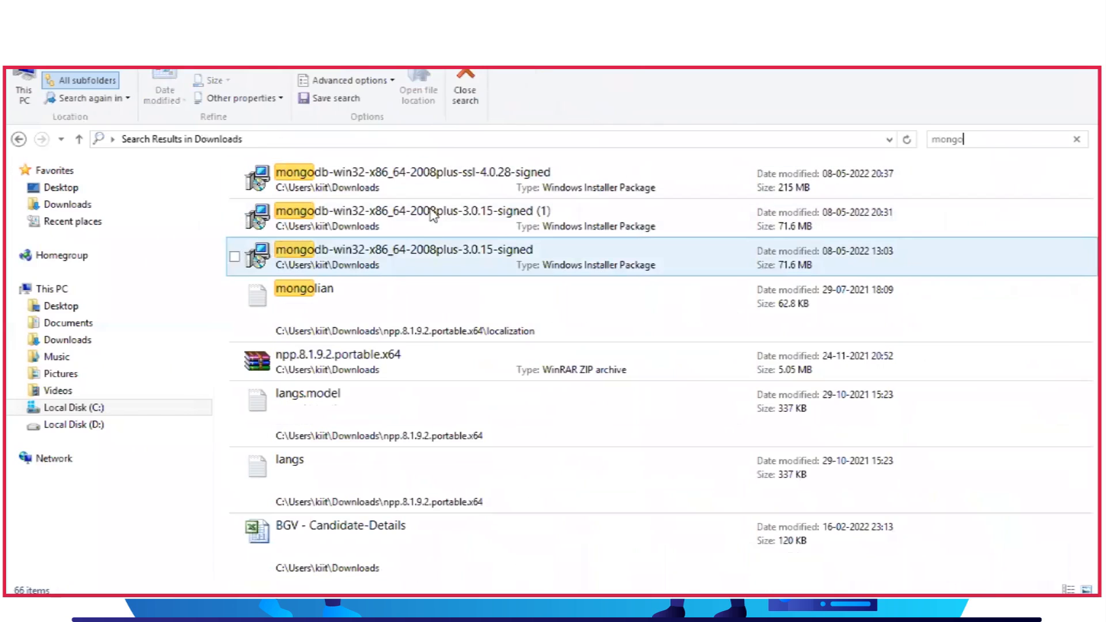
pyautogui.rightClick(458, 185)
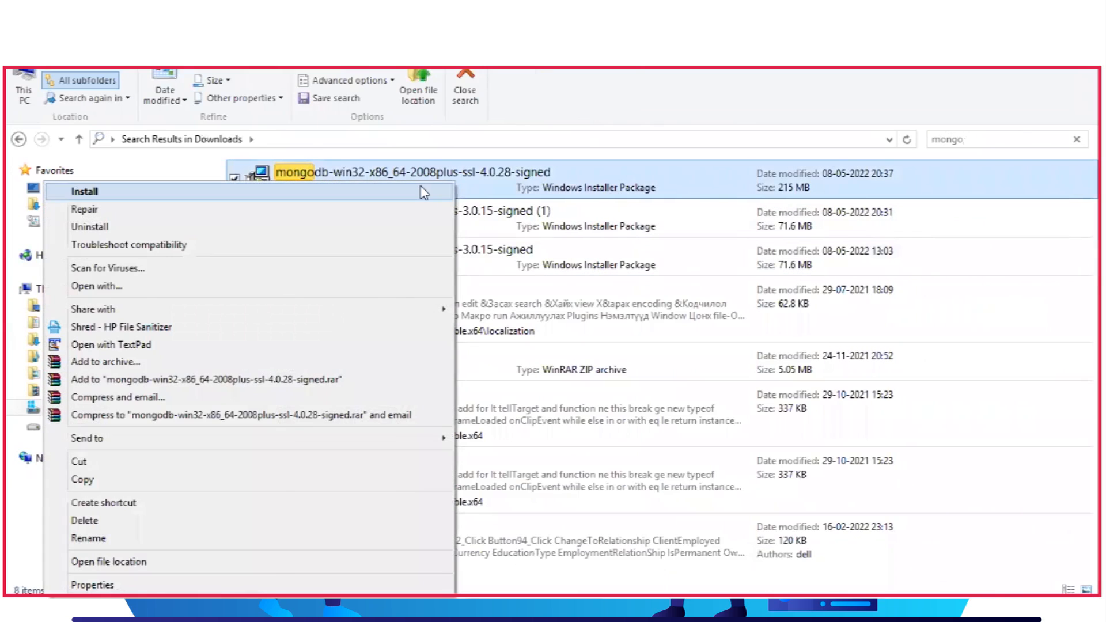
pyautogui.click(425, 192)
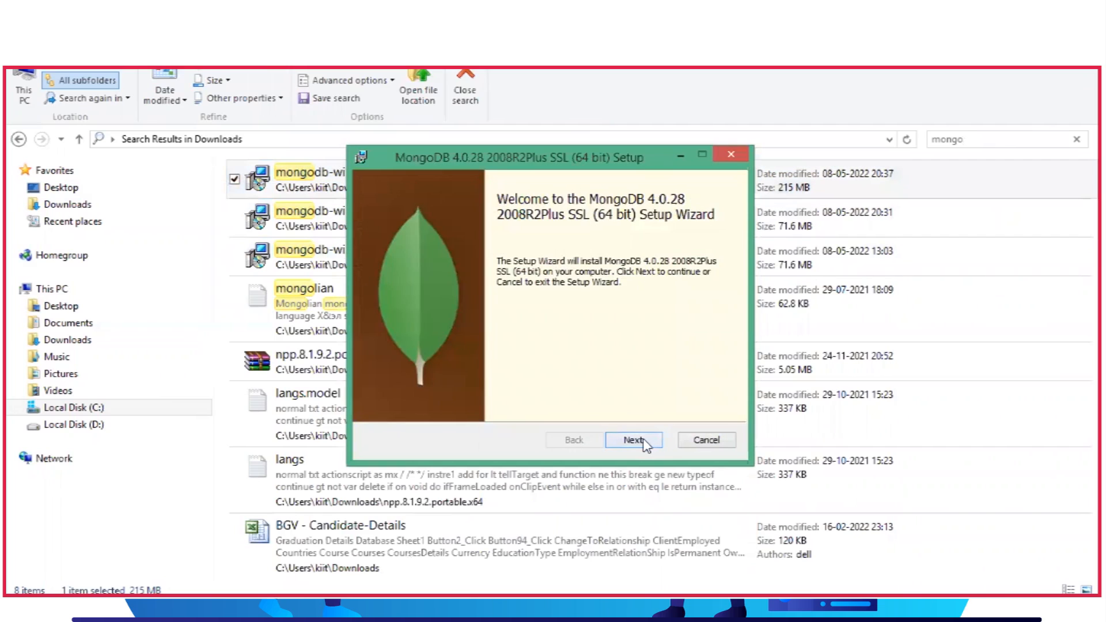
# Accept the license agreement and choose the Complete setup type in the MongoDB 4.0.28 setup wizard.
pyautogui.click(634, 440)
pyautogui.click(385, 402)
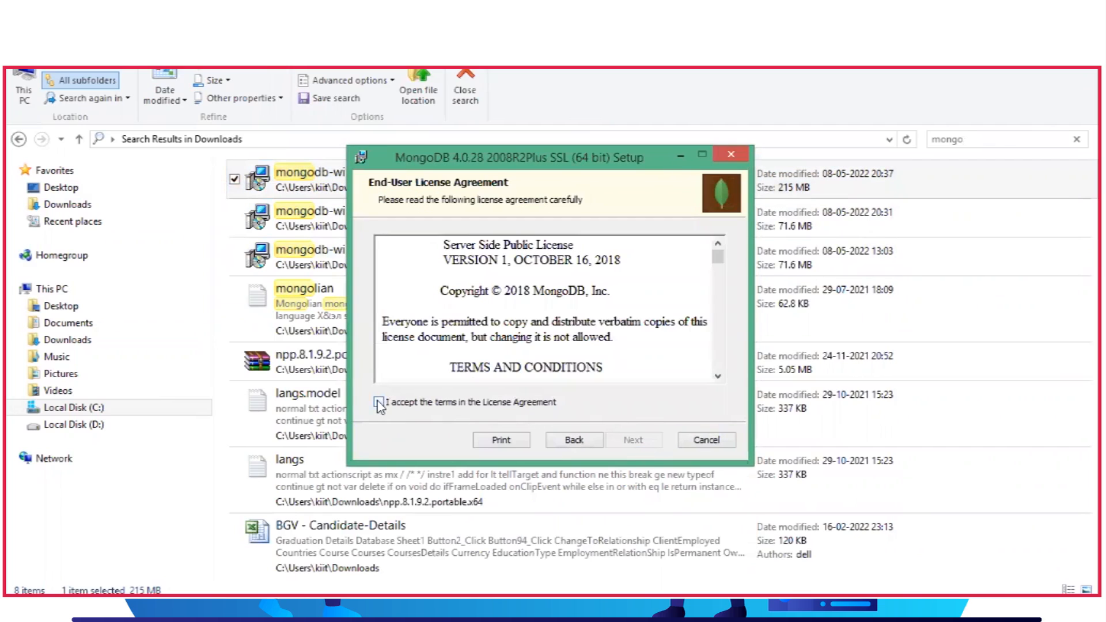
pyautogui.click(631, 441)
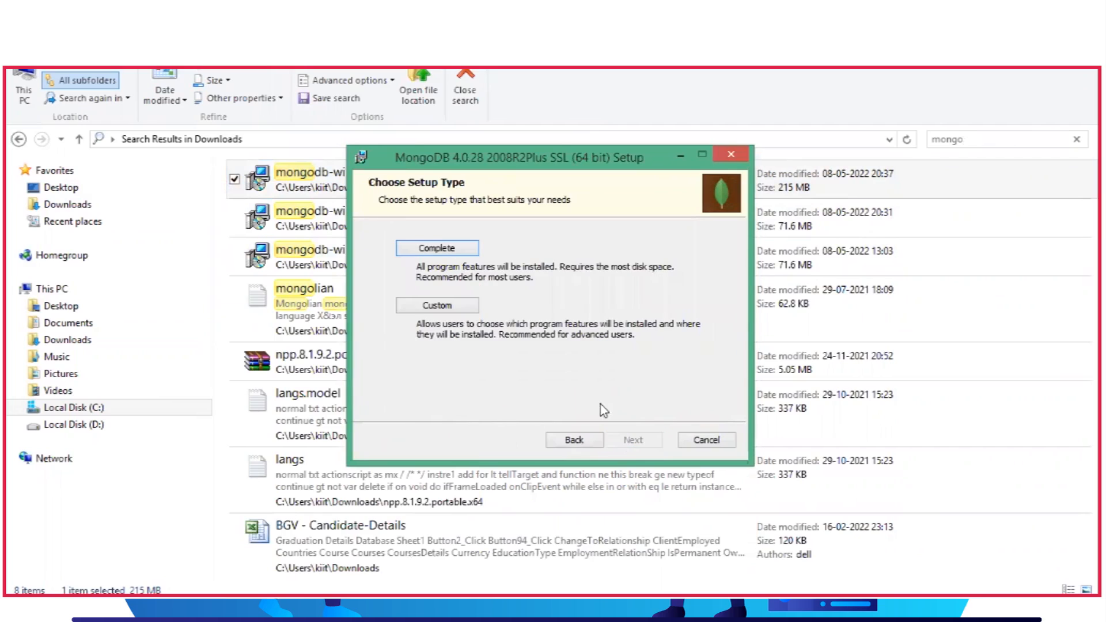
pyautogui.click(448, 248)
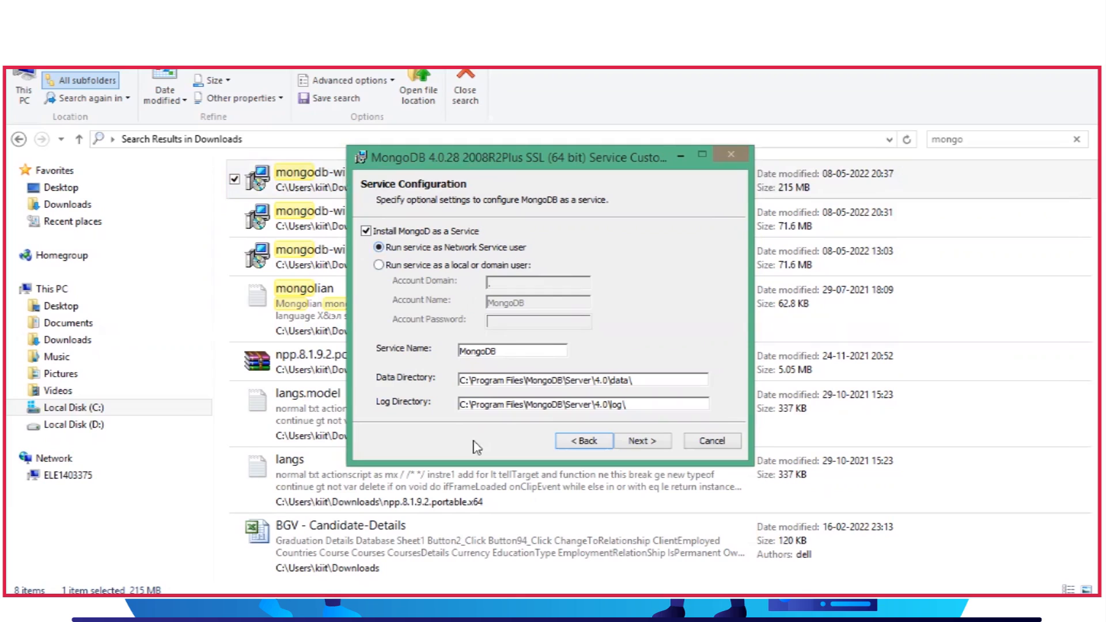
# Review the data and log directories in the service configuration and continue with the default Network Service user settings.
pyautogui.moveTo(635, 381); pyautogui.dragTo(452, 385)
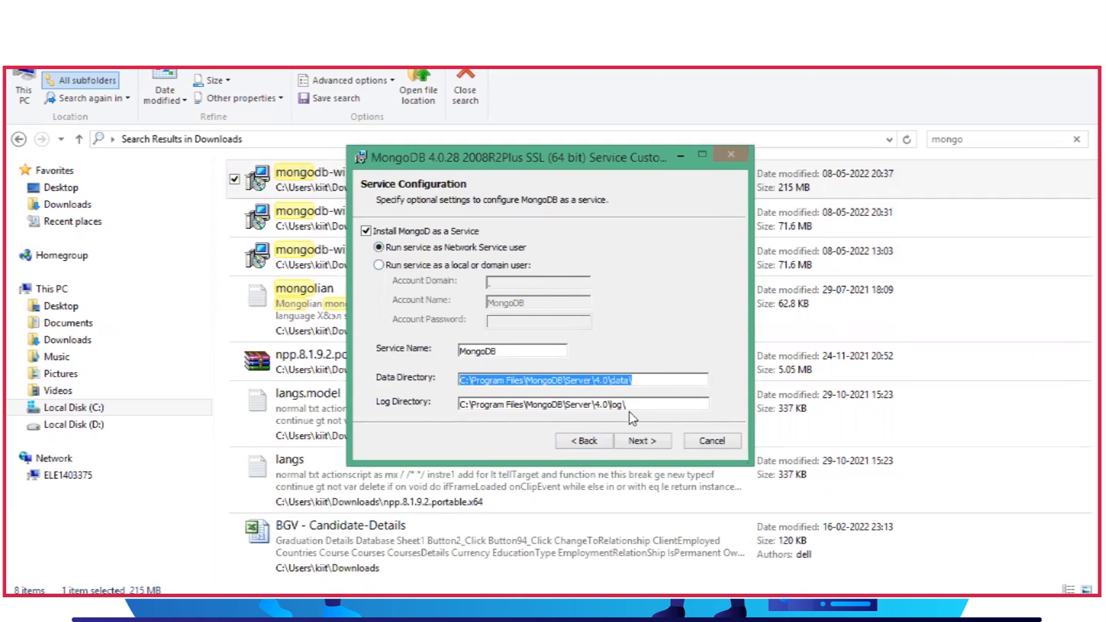
pyautogui.moveTo(636, 404); pyautogui.dragTo(461, 404)
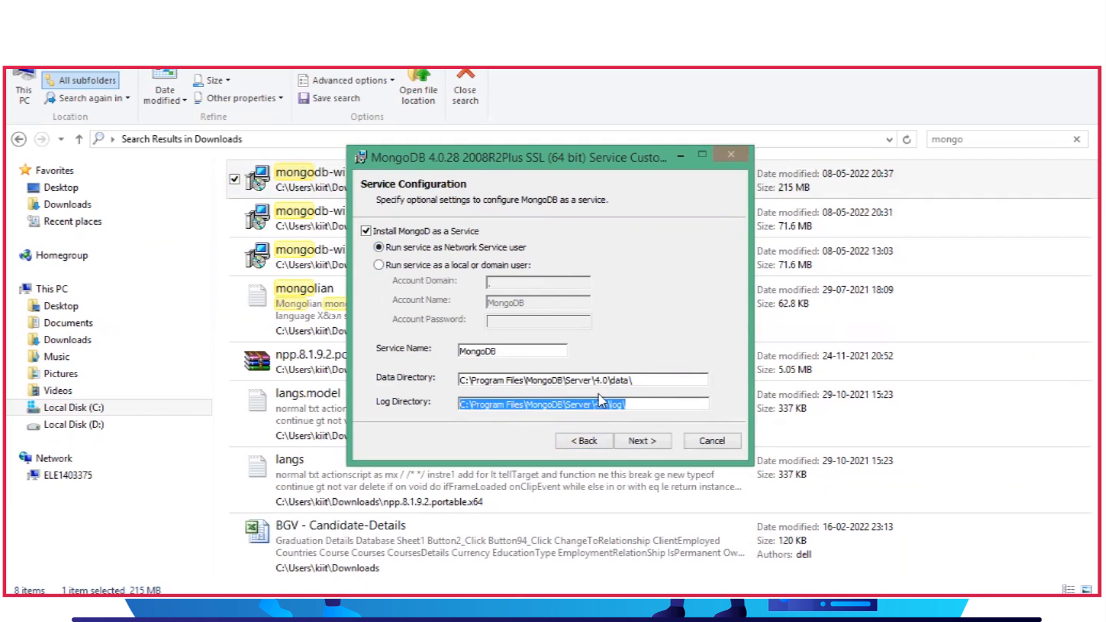
pyautogui.click(639, 404)
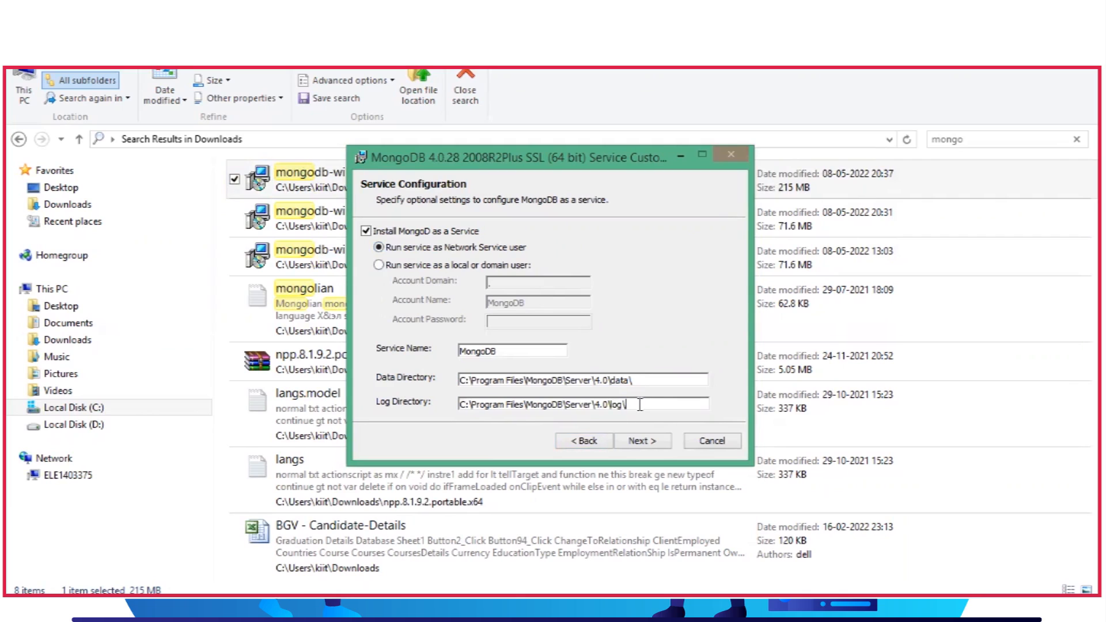
pyautogui.click(648, 445)
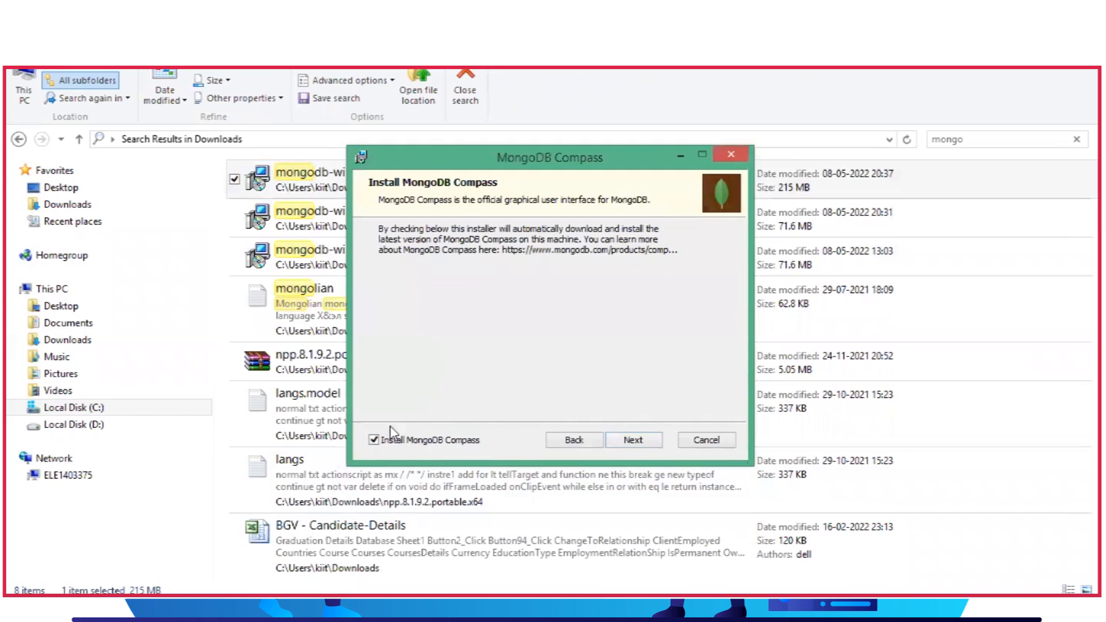
# Exclude MongoDB Compass from the setup, install MongoDB 4.0.28, and finish the wizard.
pyautogui.click(374, 441)
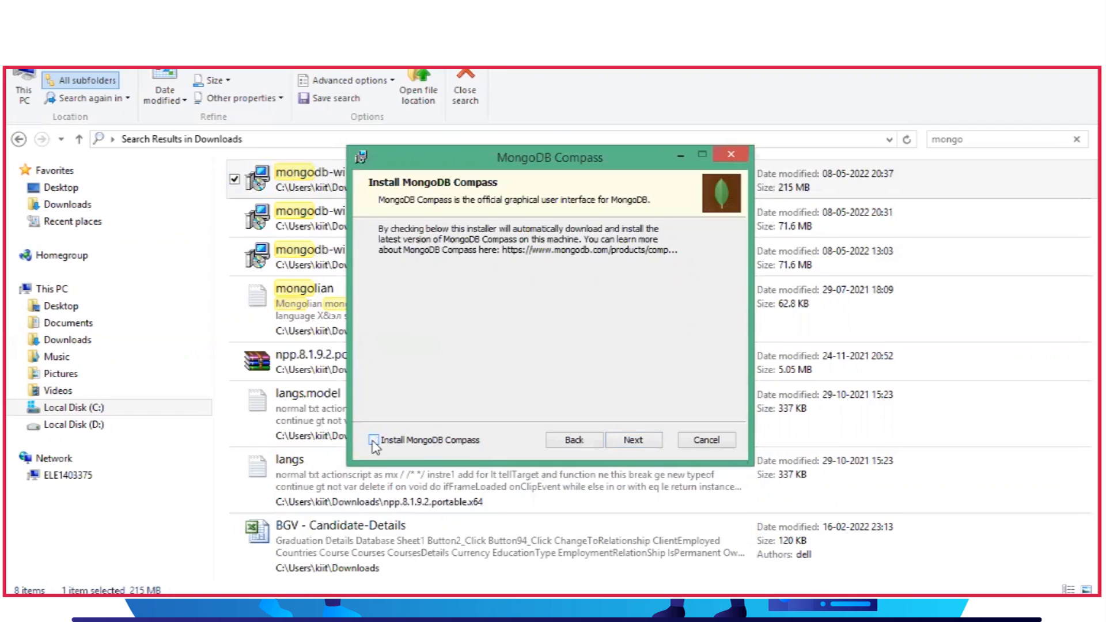
pyautogui.click(640, 443)
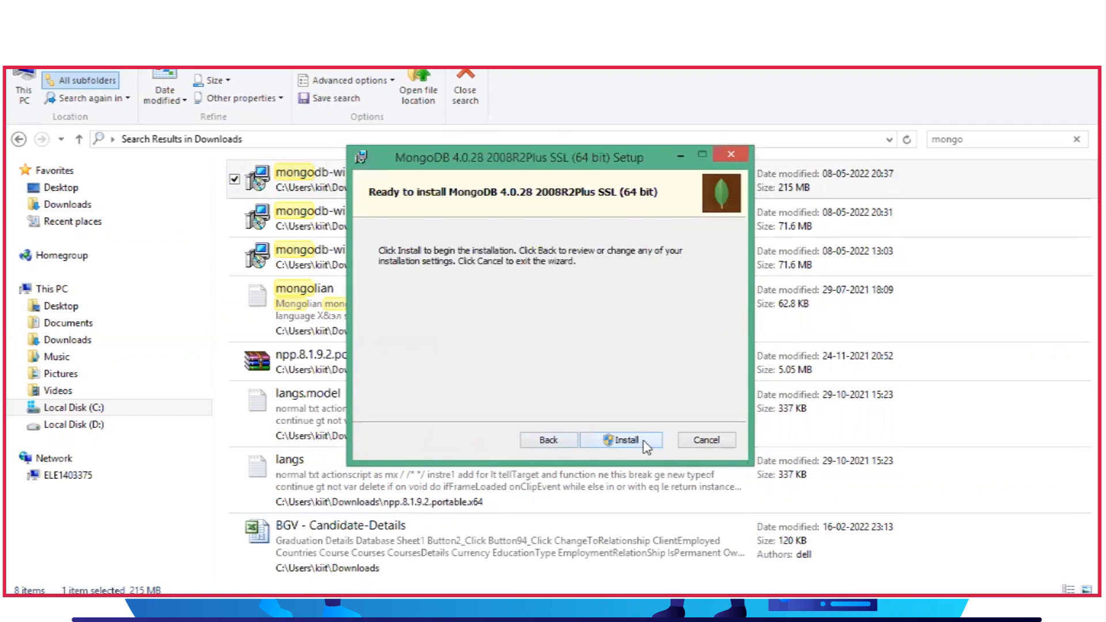
pyautogui.click(610, 444)
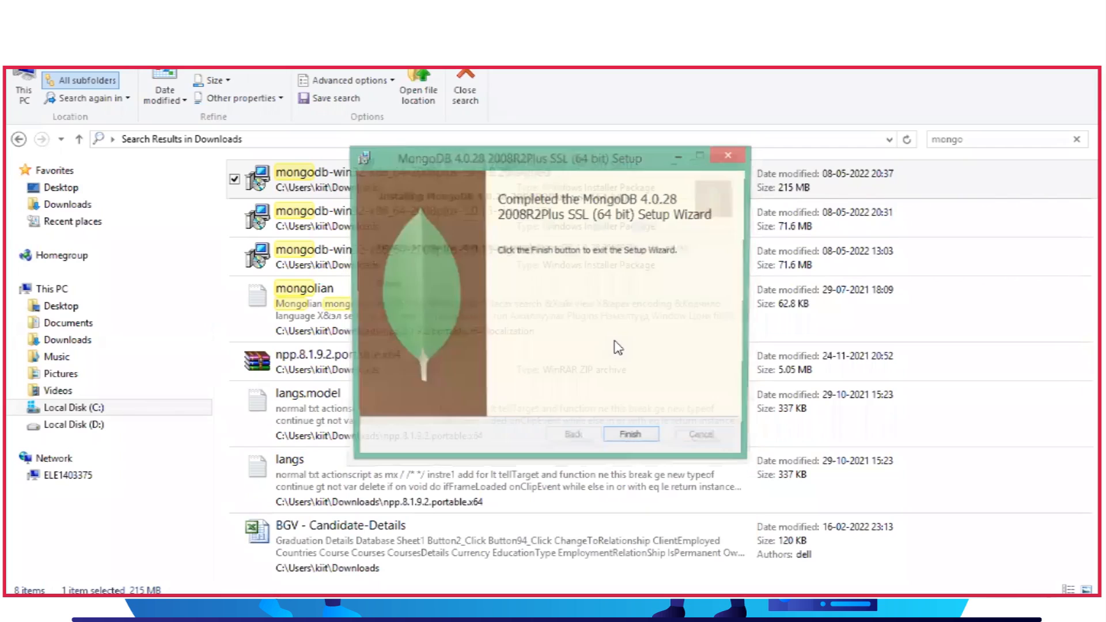
pyautogui.click(642, 438)
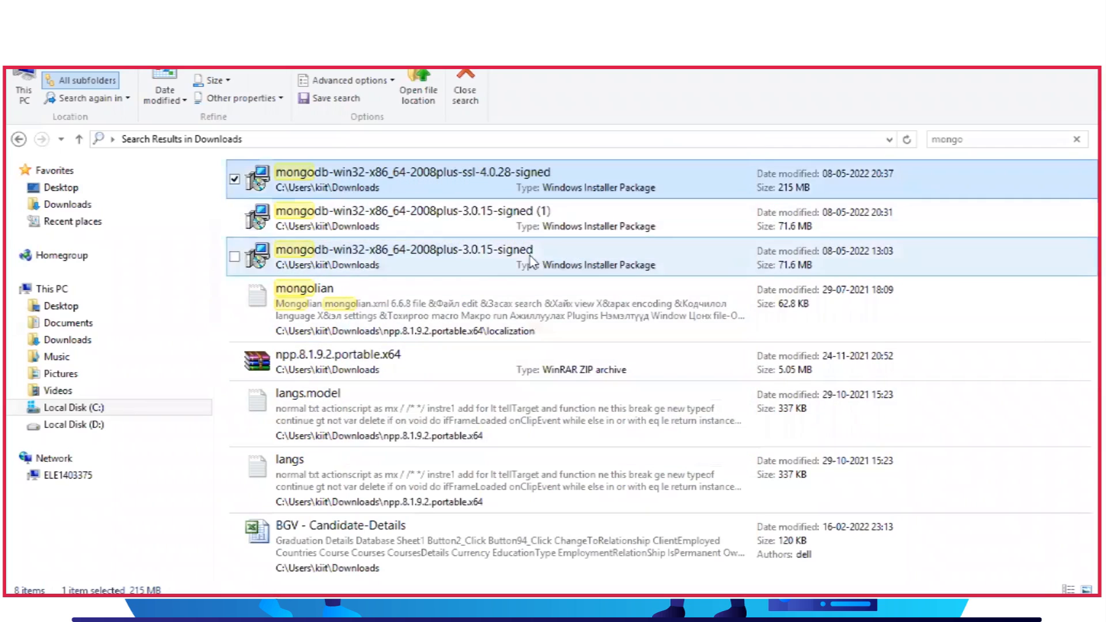
# Switch back to the browser and download the MongoDB Community Server 5.0.8 (current) msi package for Windows.
pyautogui.click(195, 608)
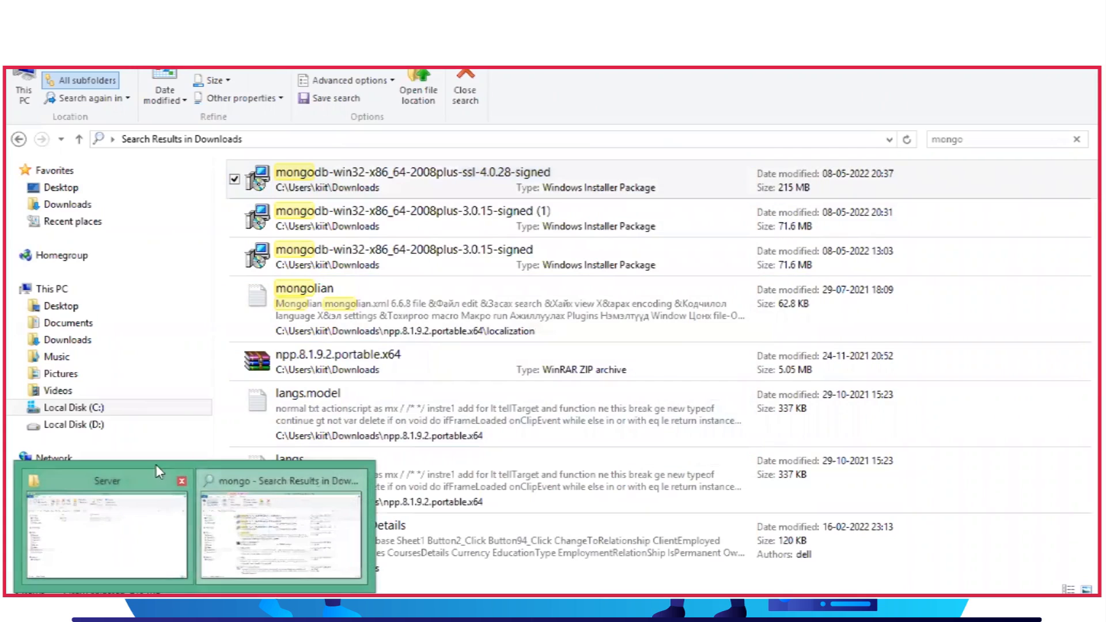
pyautogui.click(243, 608)
pyautogui.click(931, 317)
pyautogui.scroll(3, 945, 397)
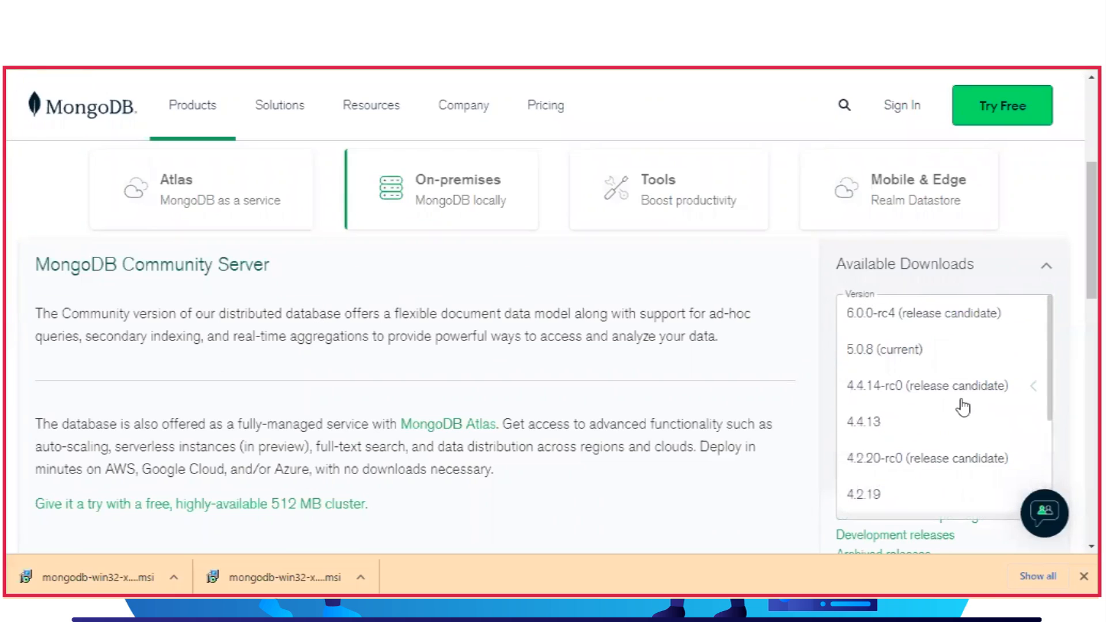
pyautogui.click(898, 354)
pyautogui.click(887, 464)
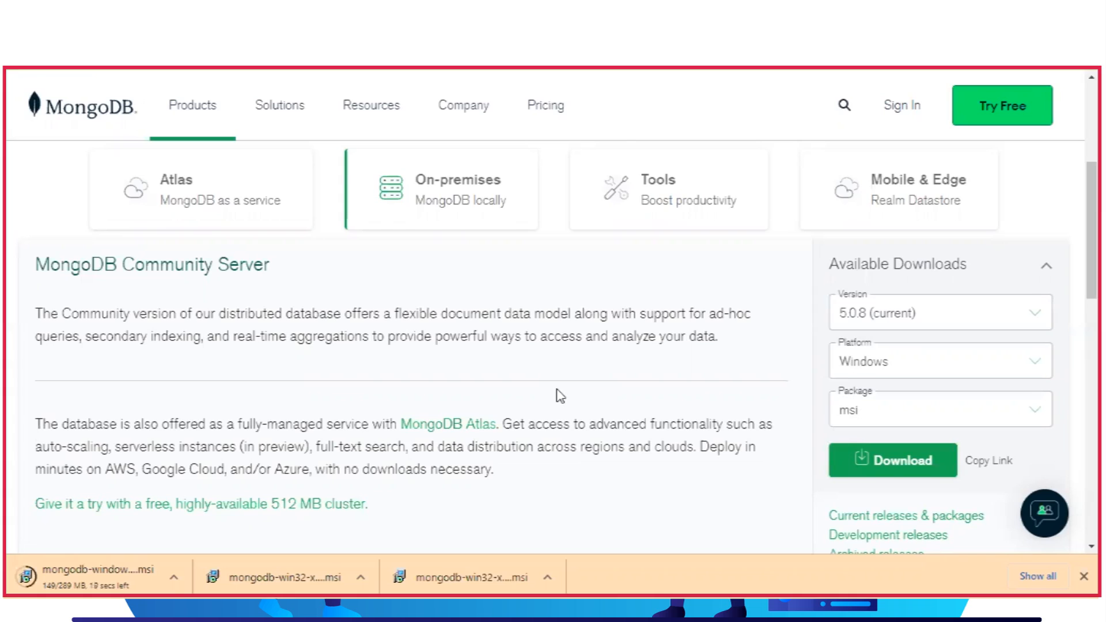
pyautogui.scroll(2, 558, 396)
pyautogui.scroll(3, 565, 360)
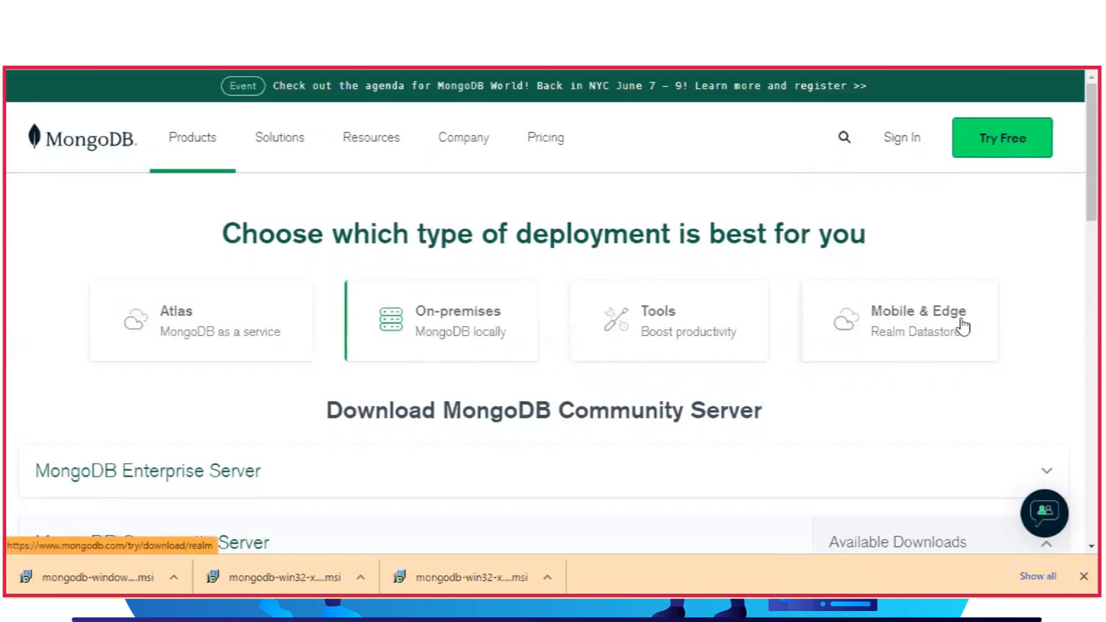
# Show the downloaded MongoDB 5.0.8 installer in its folder and search Downloads for "mong".
pyautogui.click(177, 578)
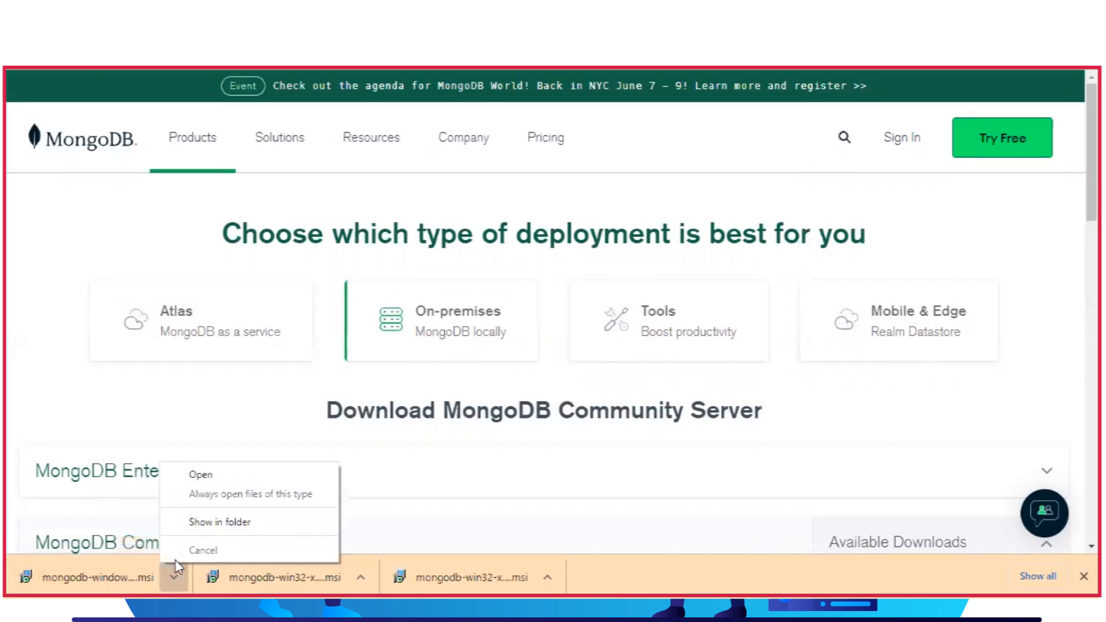
pyautogui.click(186, 524)
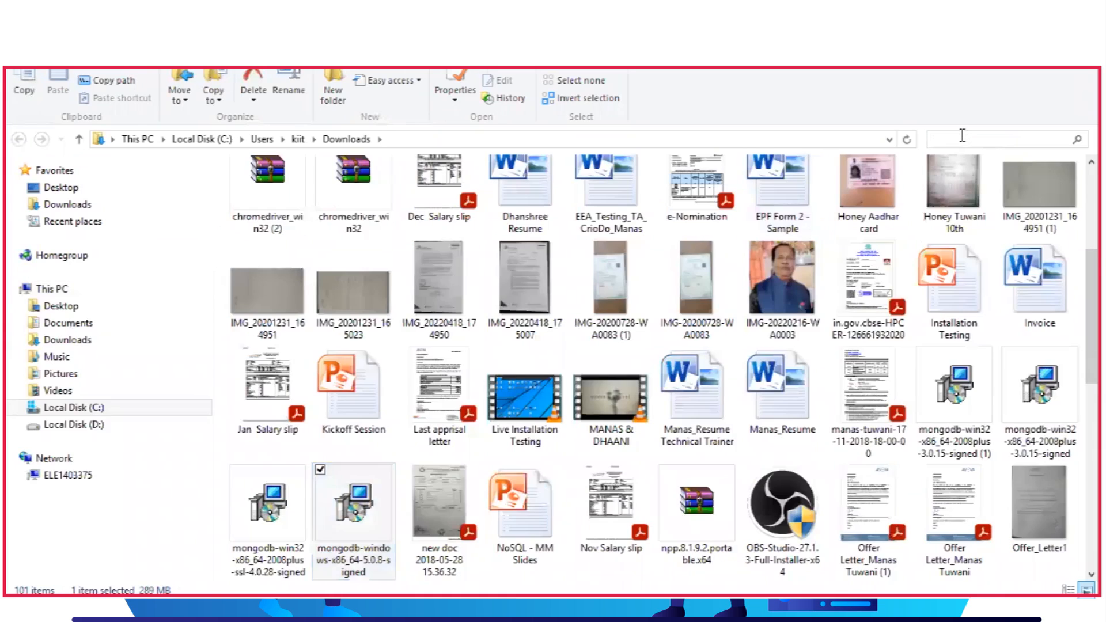
pyautogui.click(963, 136)
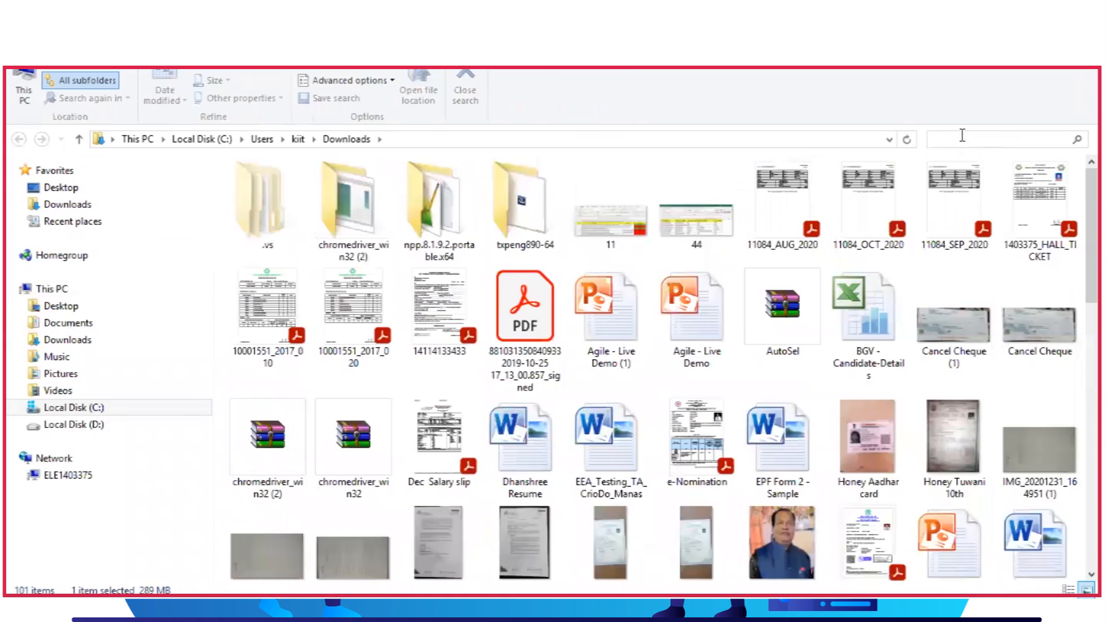
pyautogui.write('mo')
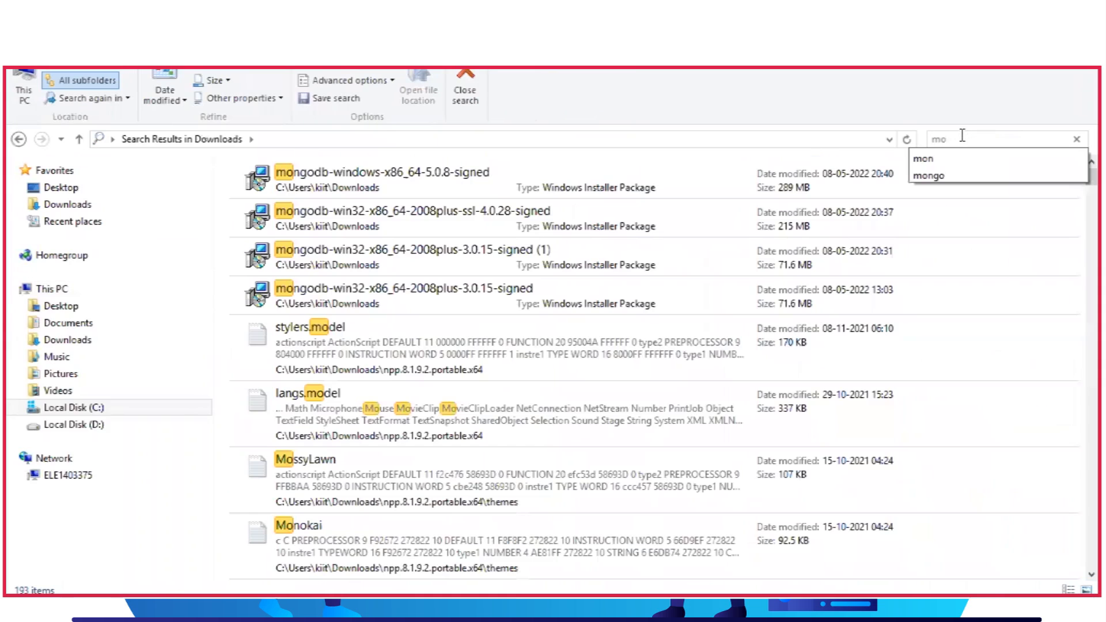
pyautogui.write('ng')
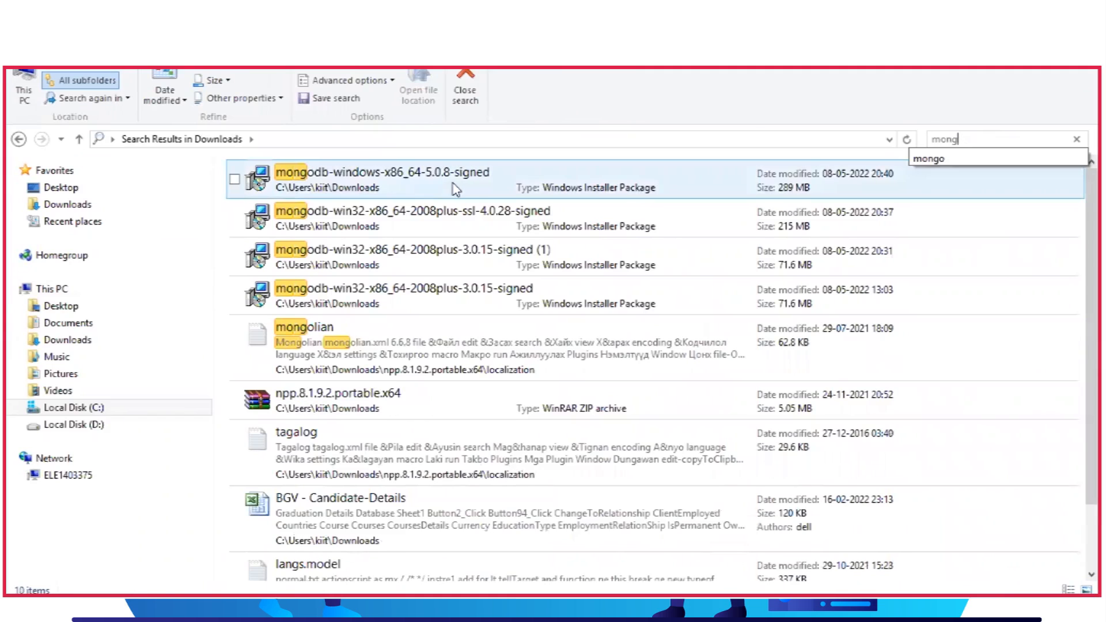
# Try to install MongoDB from the mongodb-windows-x86_64-5.0.8-signed package and exit the setup wizard.
pyautogui.click(451, 185)
pyautogui.rightClick(452, 184)
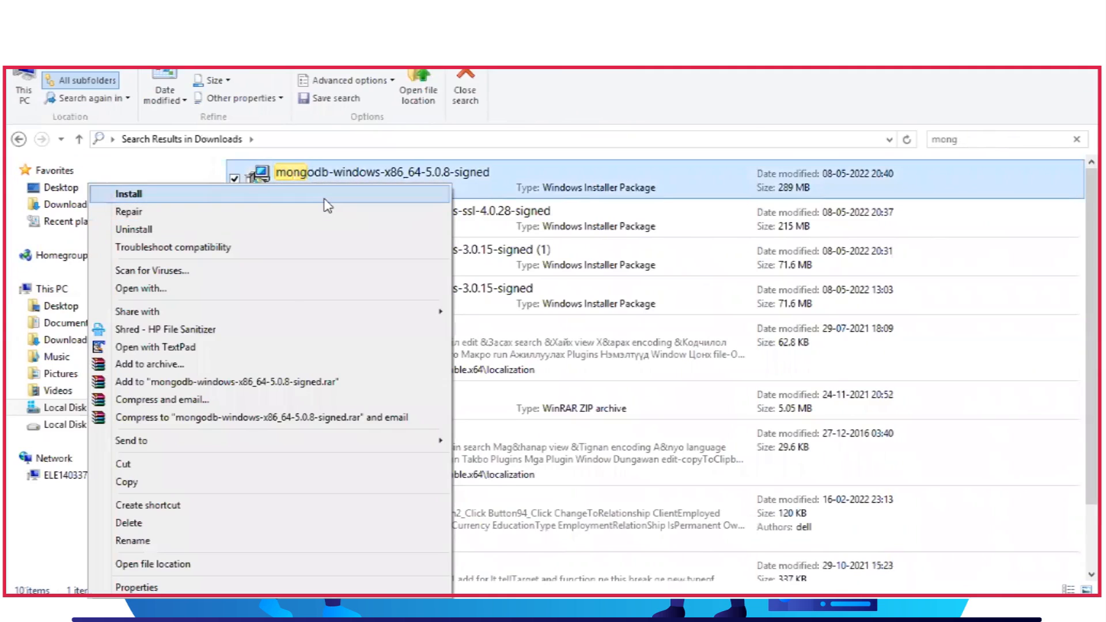
pyautogui.click(327, 194)
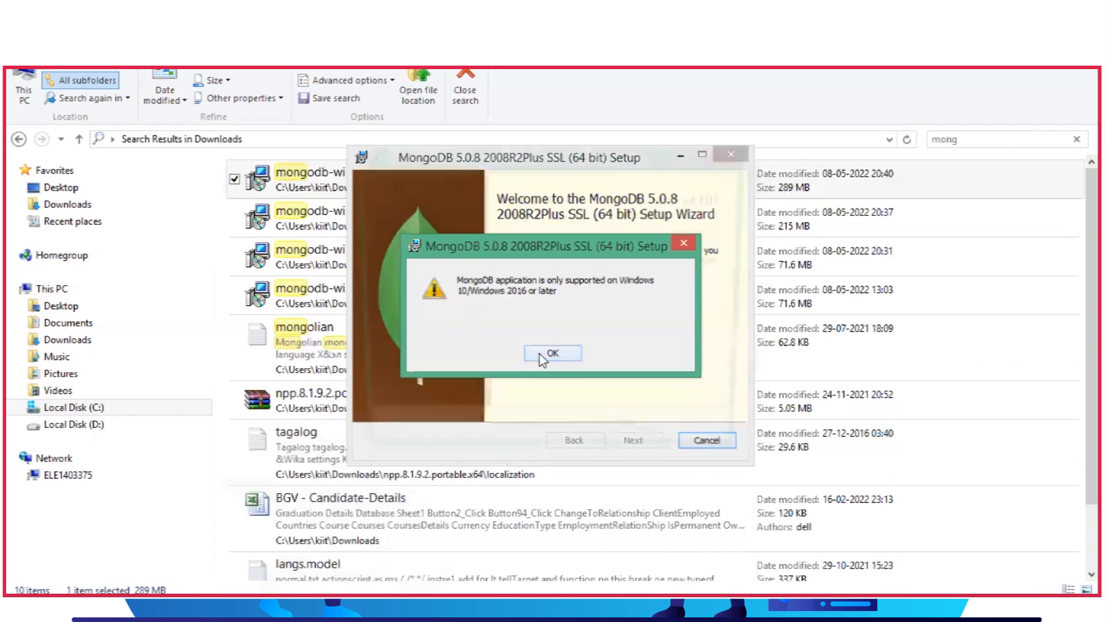
pyautogui.click(541, 354)
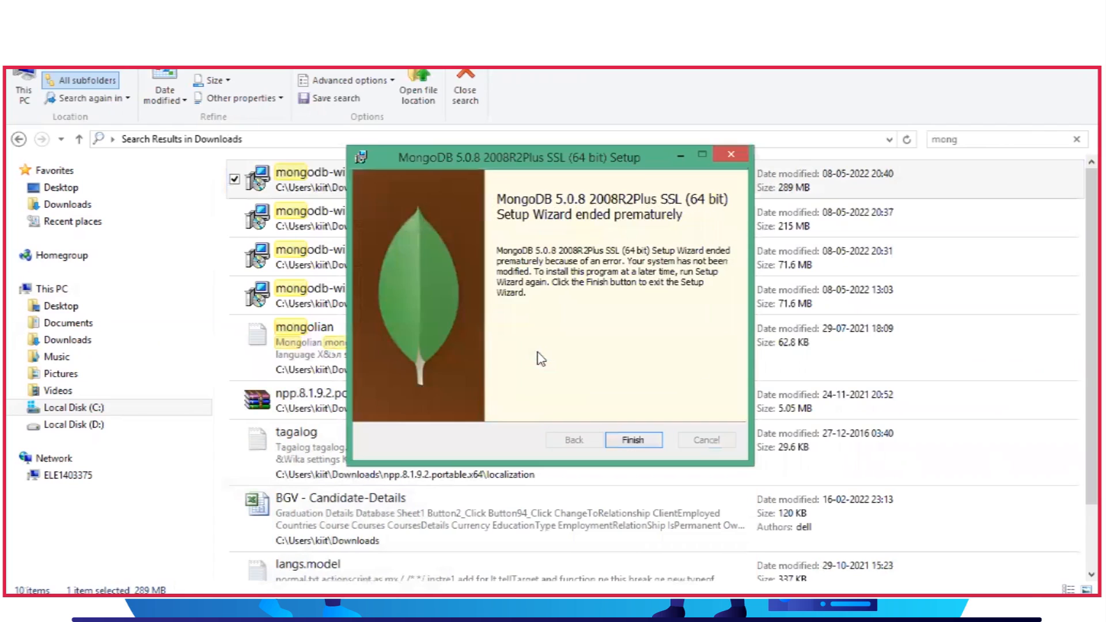
pyautogui.click(723, 153)
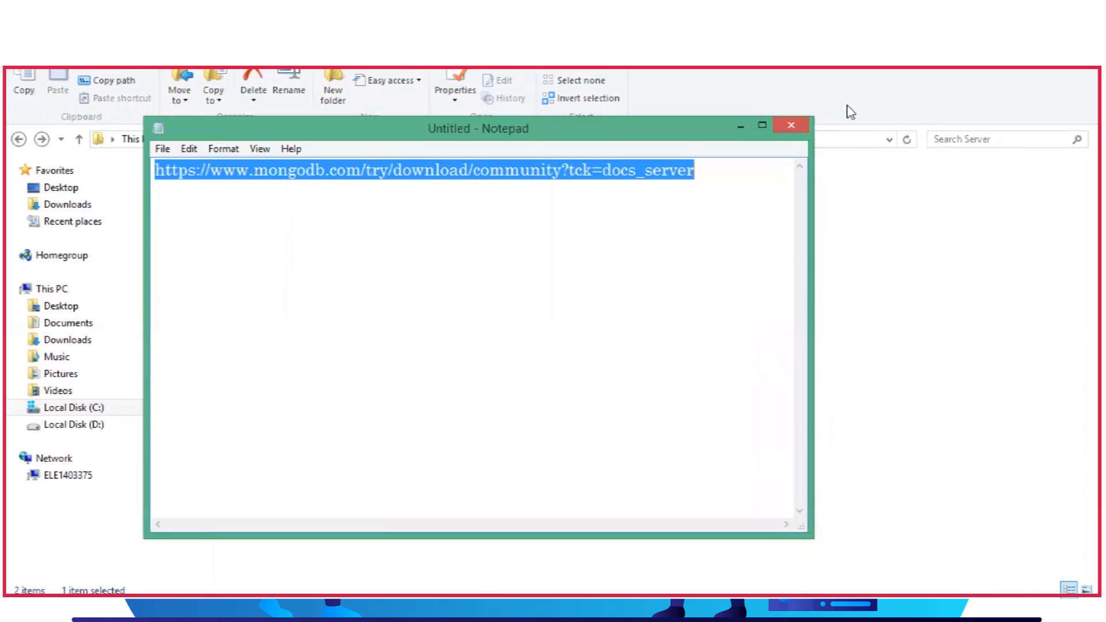
# Close the untitled Notepad note containing the MongoDB community download link.
pyautogui.click(791, 125)
pyautogui.click(610, 311)
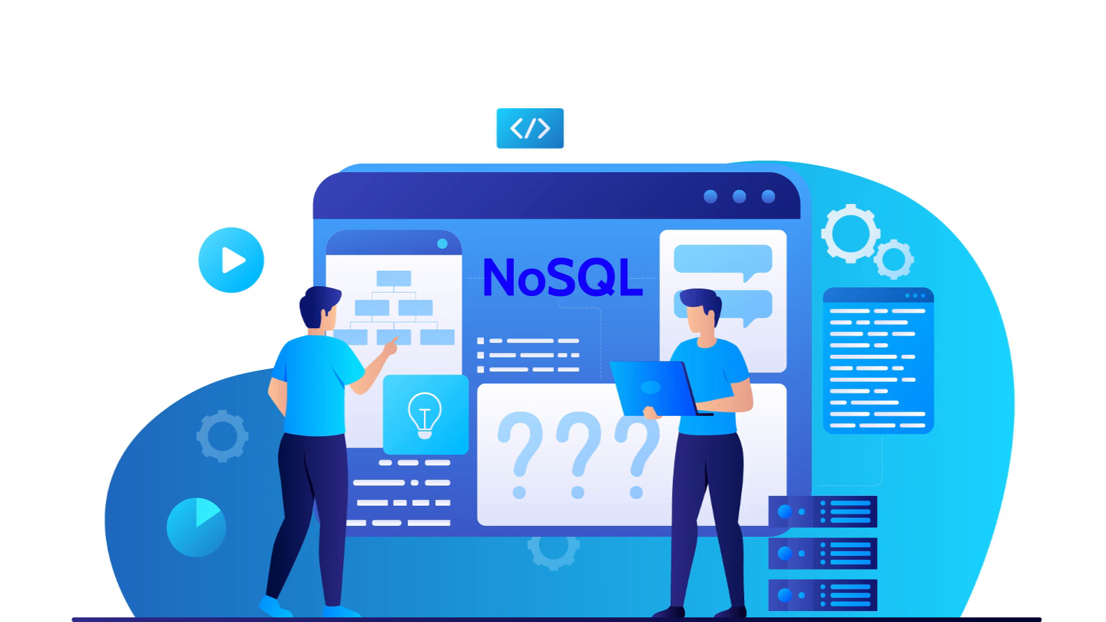